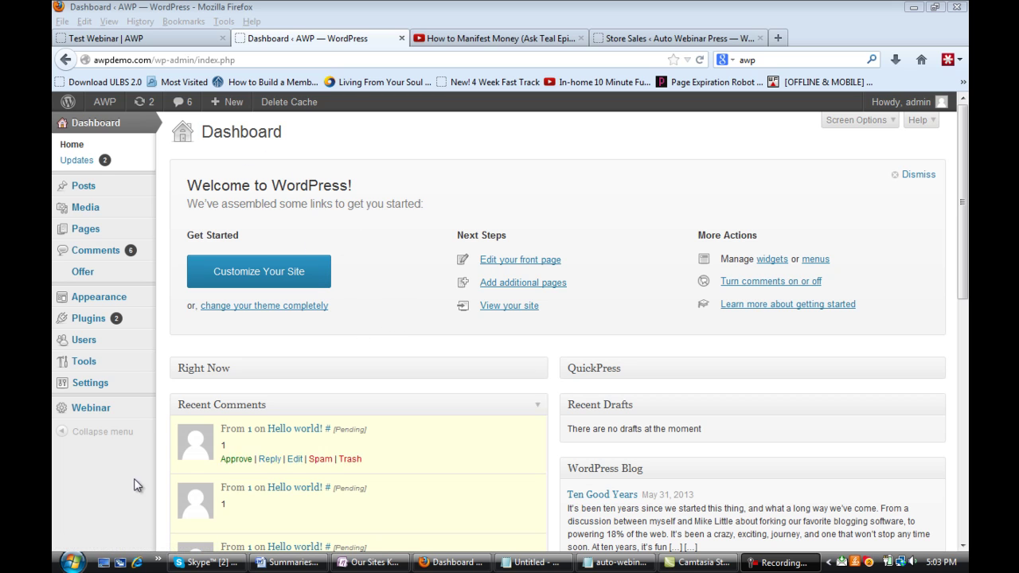
Start adding a new webinar and set its squeeze page title to "This is a Test Webinar"
mouse_move(114, 417)
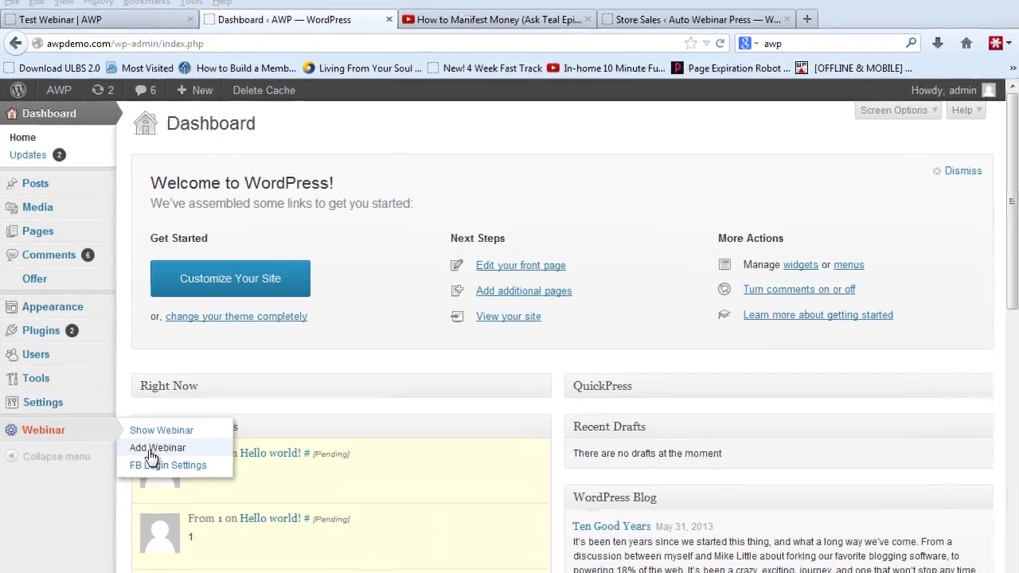
left_click(189, 433)
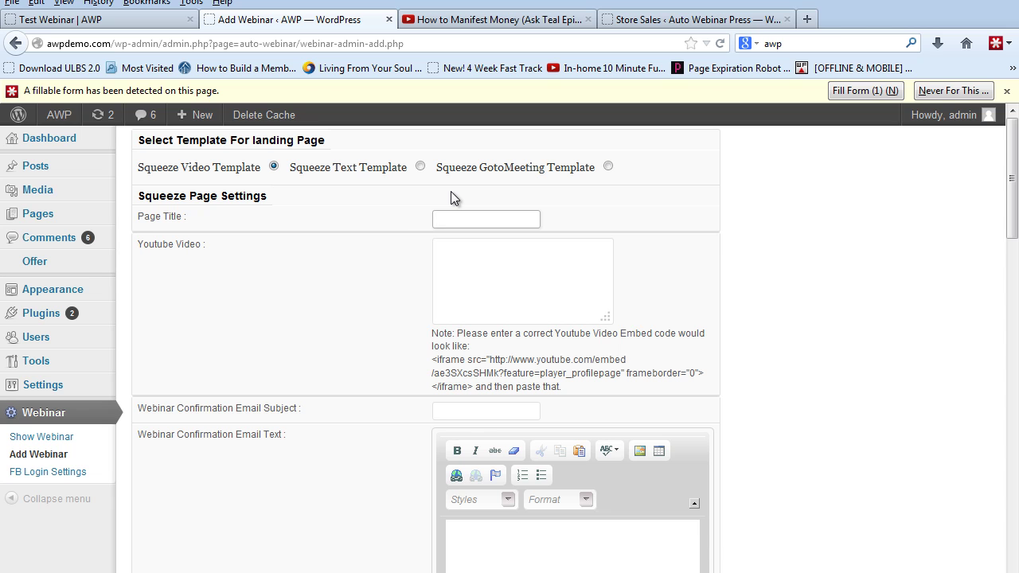
type("This is a Test Webinar")
Copy the embed code of the "How to Manifest Money" video from YouTube into the squeeze page's Youtube Video setting
left_click(509, 245)
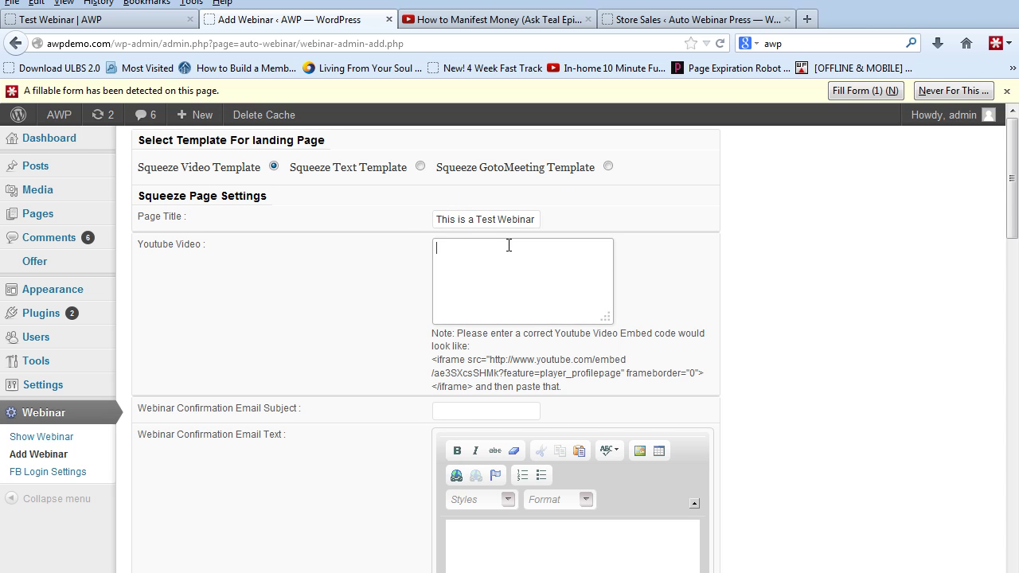
left_click(469, 26)
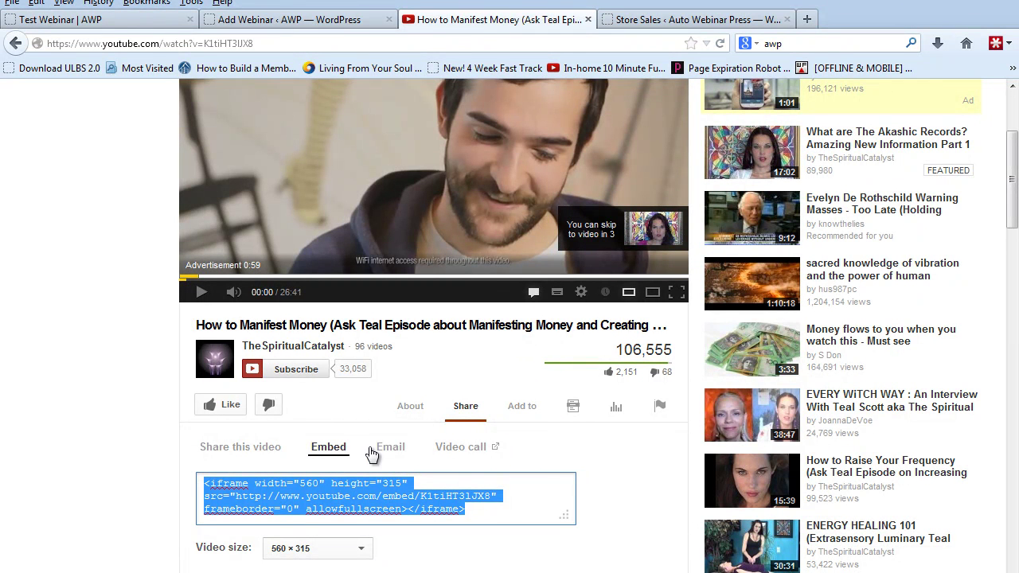
left_click_drag(477, 516, 197, 483)
key("ctrl+c")
left_click(307, 22)
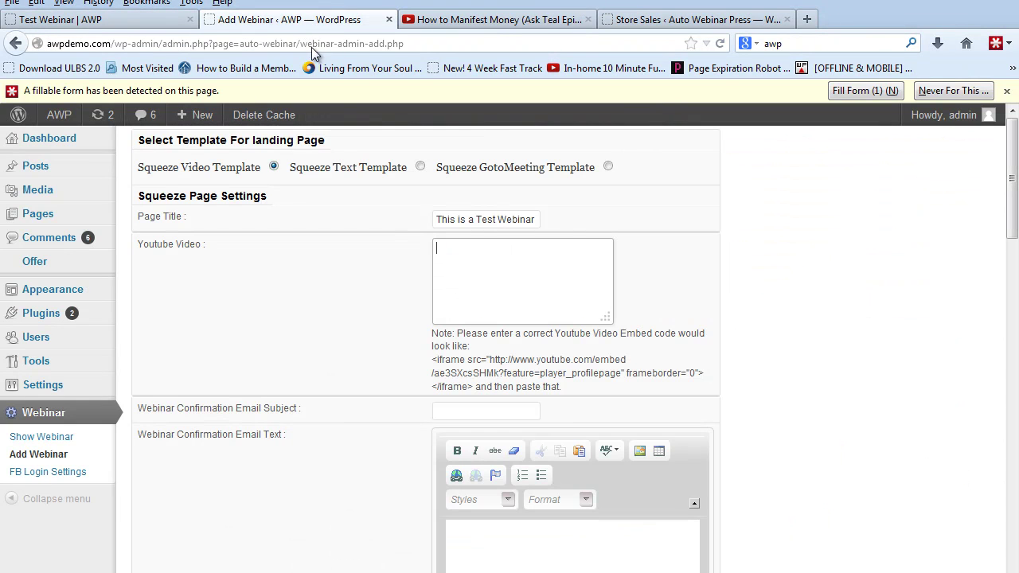
left_click(489, 284)
key("ctrl+v")
Set the webinar confirmation email subject to "Confirmation of Webinar"
left_click(456, 408)
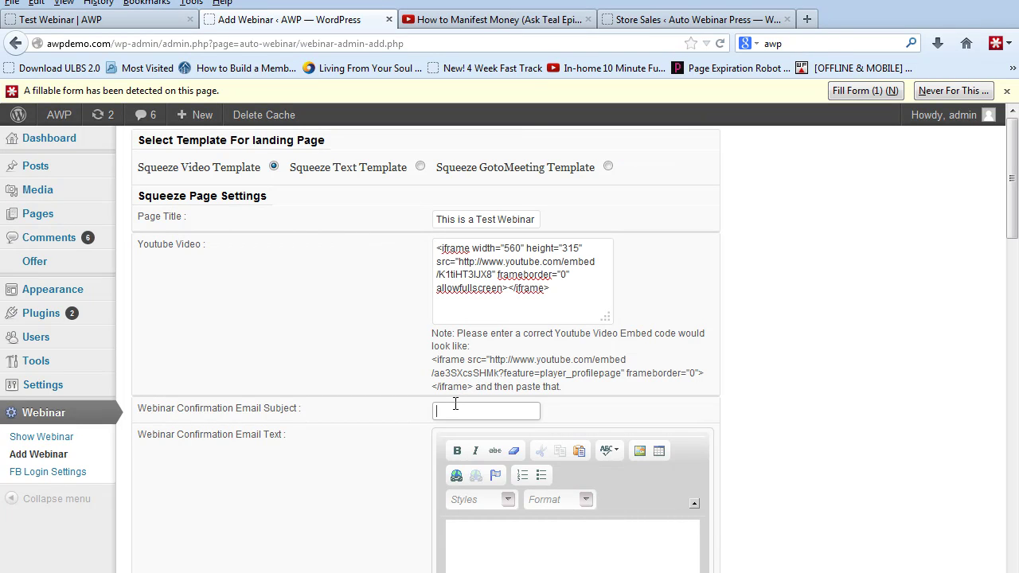
type("Co")
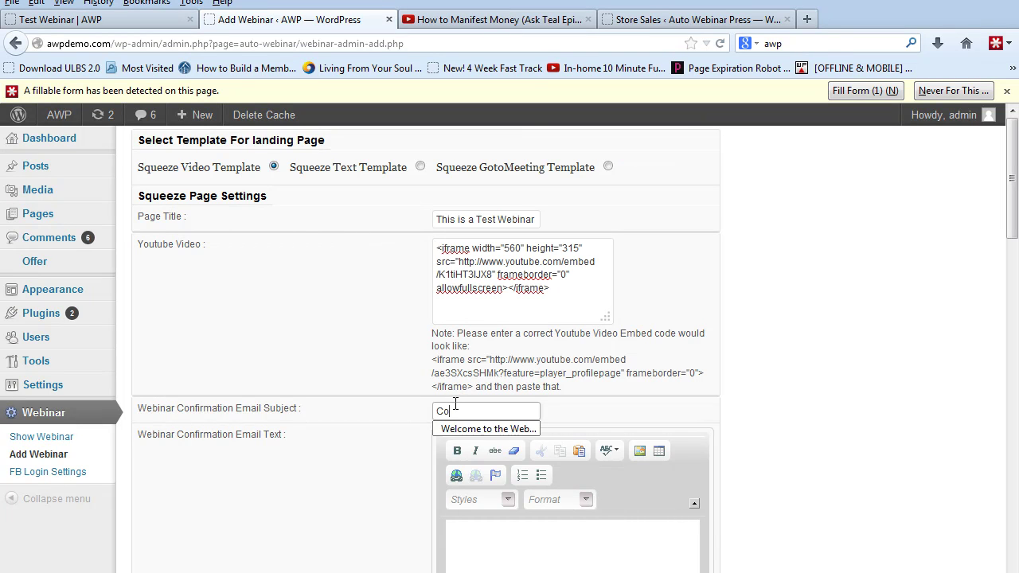
type("nfirmation of Webinar")
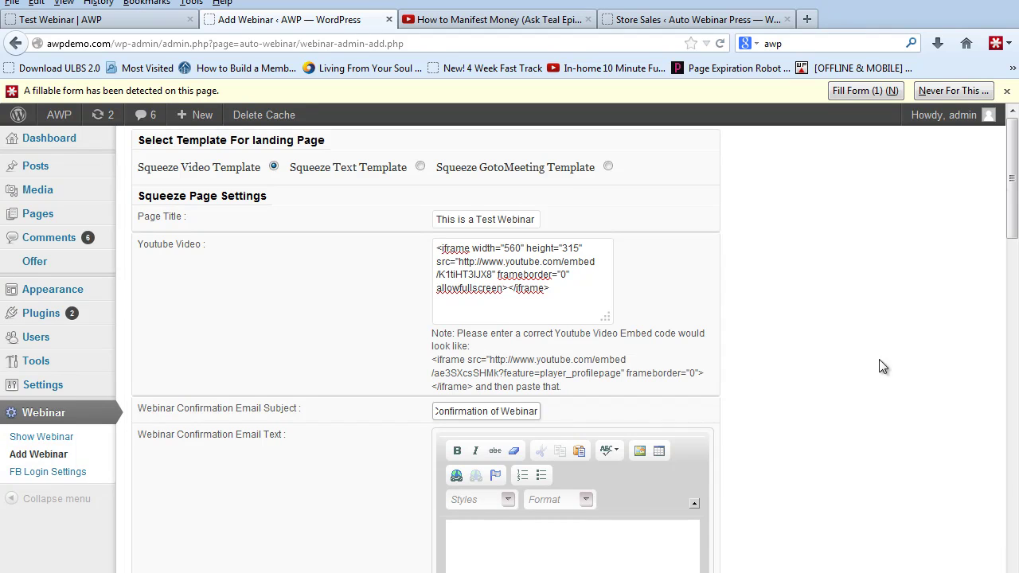
Begin the webinar confirmation email text with the line "Test of email"
left_click_drag(1016, 161, 1016, 228)
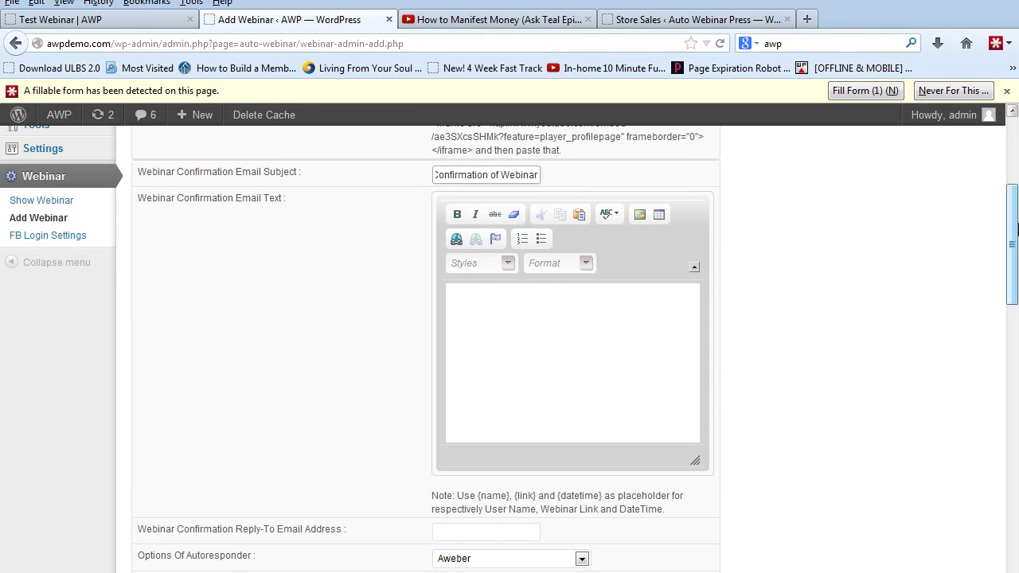
left_click(579, 343)
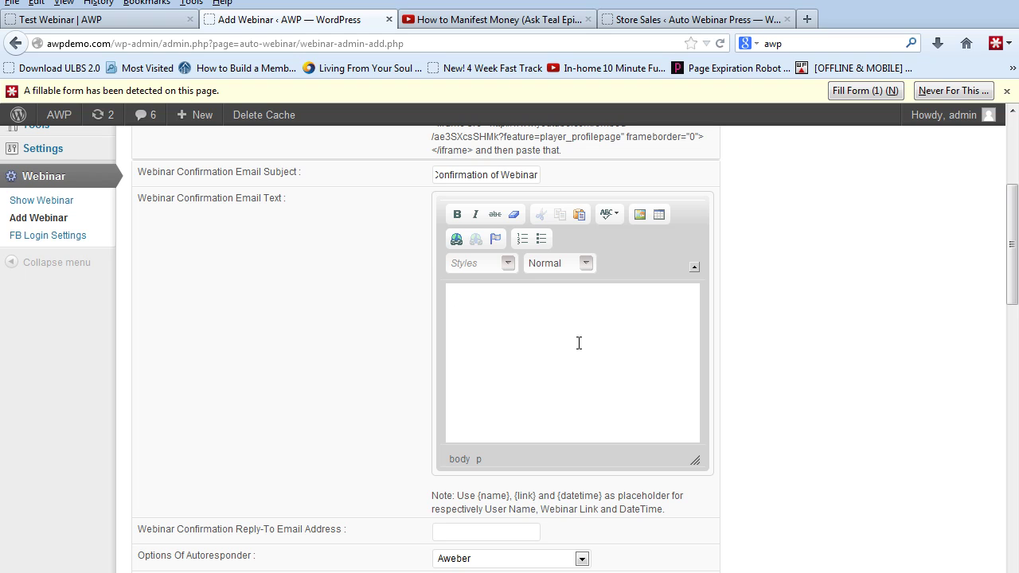
type("Test of email")
Add "Your webinar will be on:" below the opening line of the email text, followed by the {datetime} placeholder on its own line
scroll(769, 464, "down", 2)
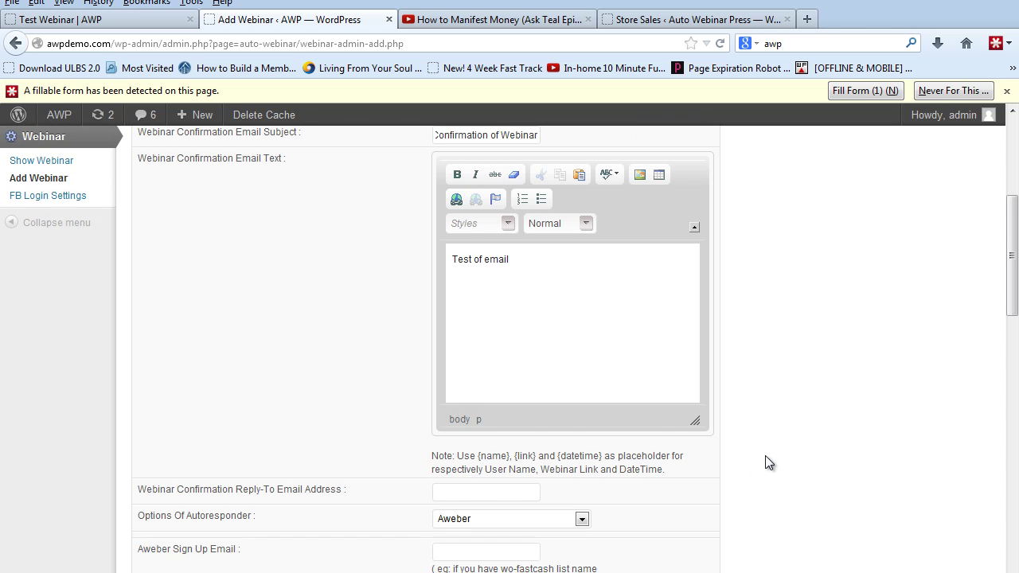
scroll(768, 464, "up", 1)
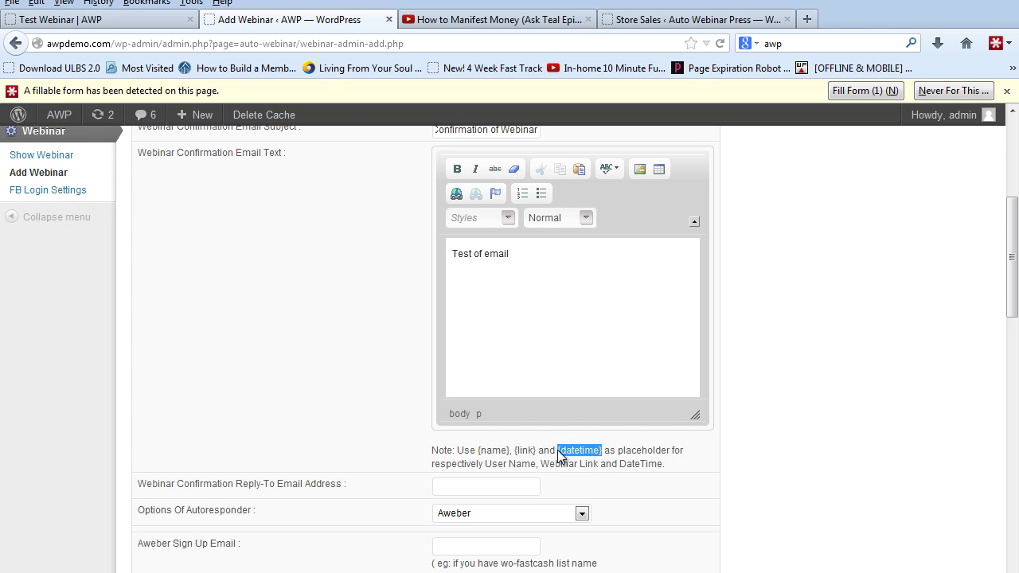
left_click(527, 277)
key("Return")
key("Return")
type("You r webinar will be on:")
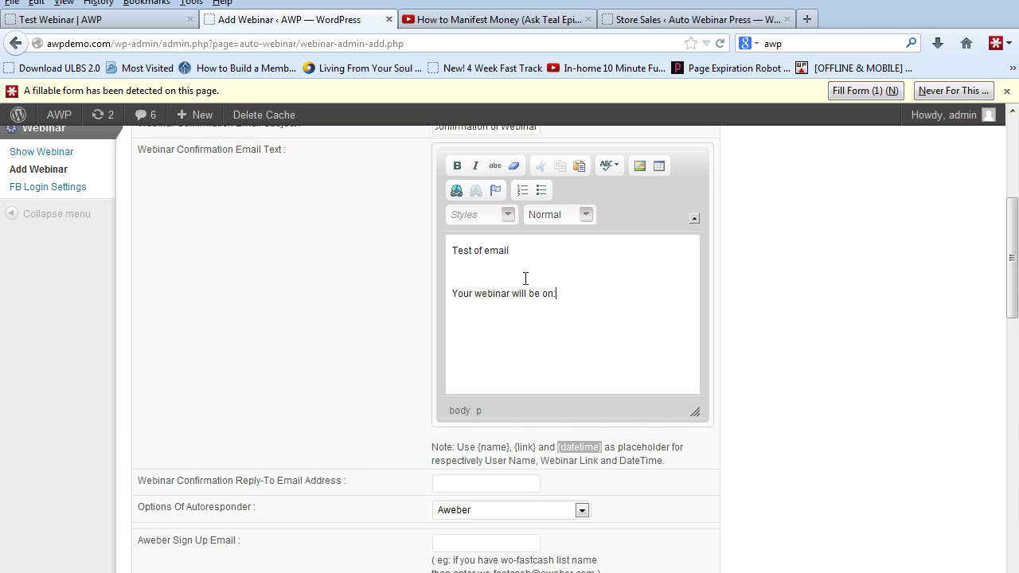
key("Return")
key("Return")
scroll(526, 278, "down", 2)
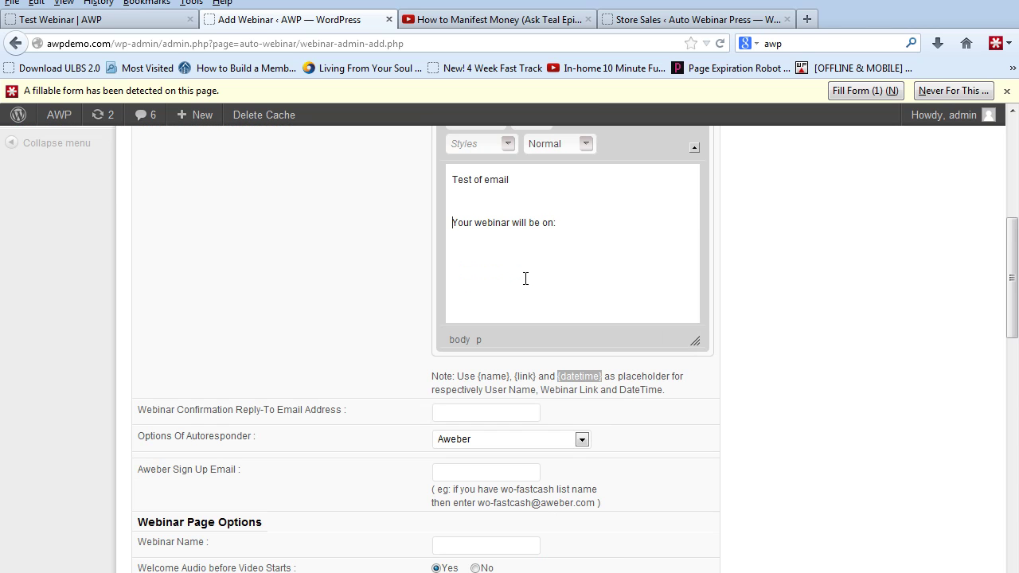
type("{datetime}")
key("Return")
scroll(526, 278, "down", 1)
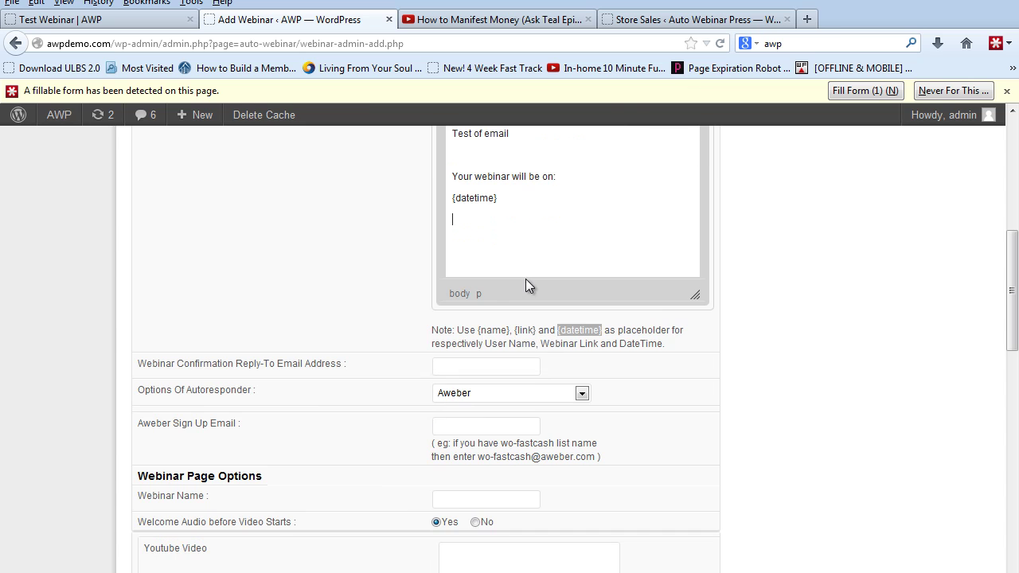
Fill in the webinar confirmation reply-to email address with the sender's e-mail
left_click(481, 364)
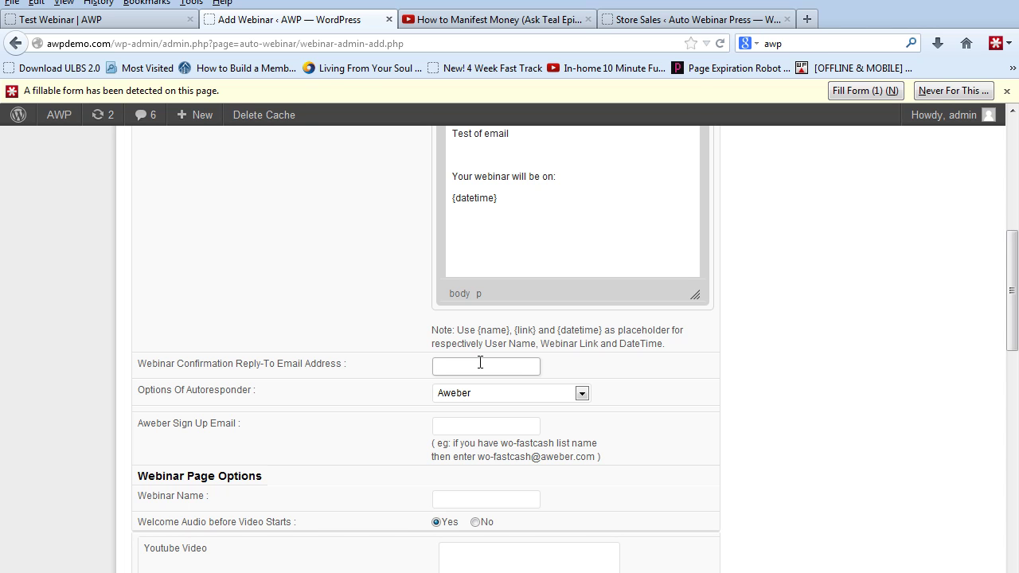
type("moh")
key("Down")
key("Tab")
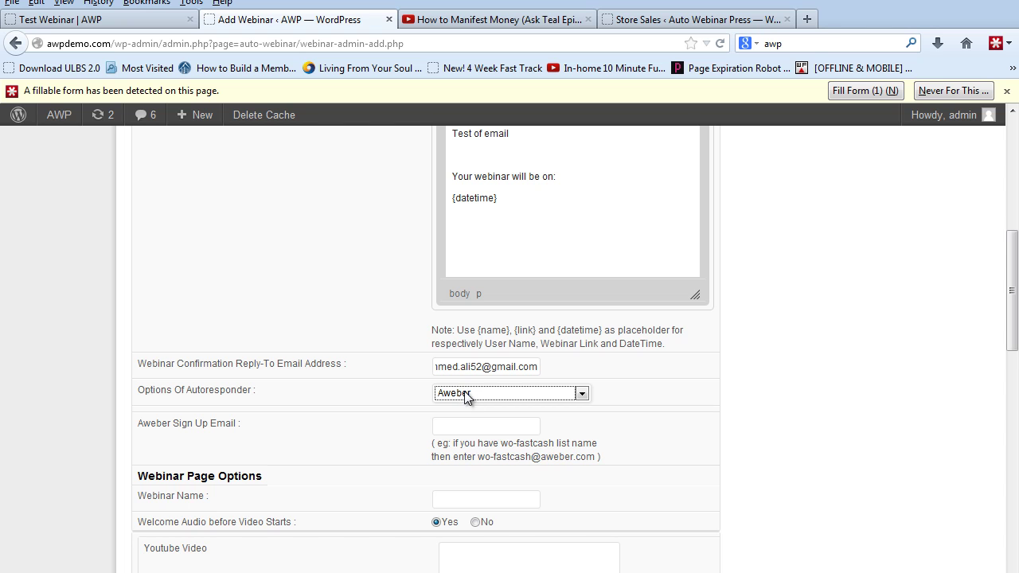
Choose Aweber as the autoresponder and copy the example list address from the note into Aweber Sign Up Email
left_click(463, 392)
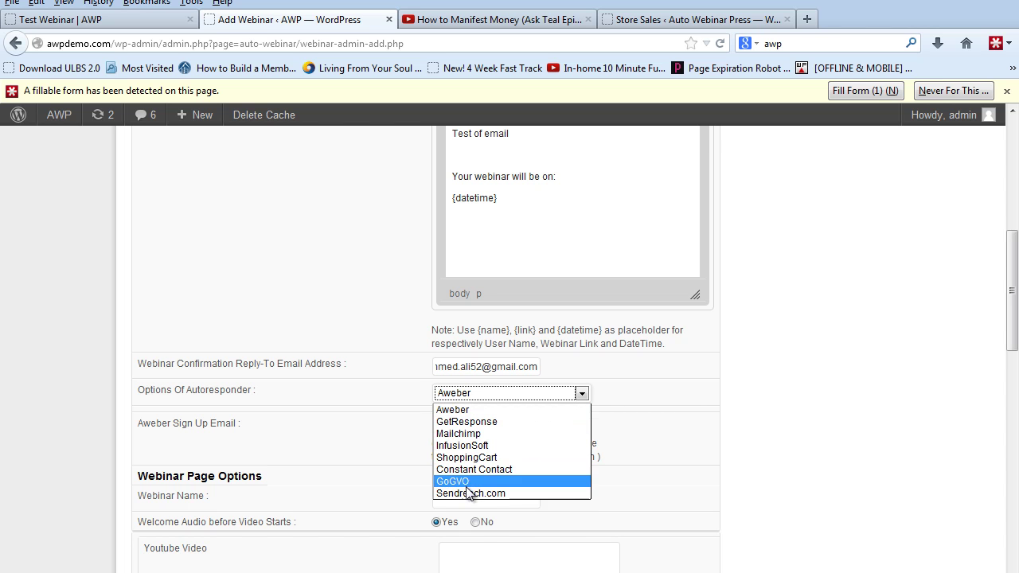
left_click(470, 410)
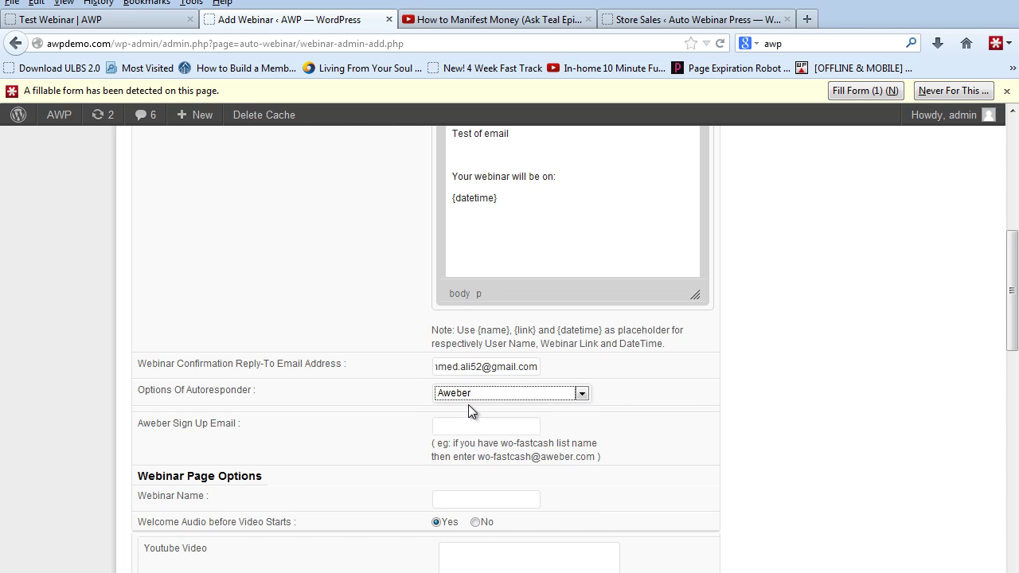
double_click(591, 456)
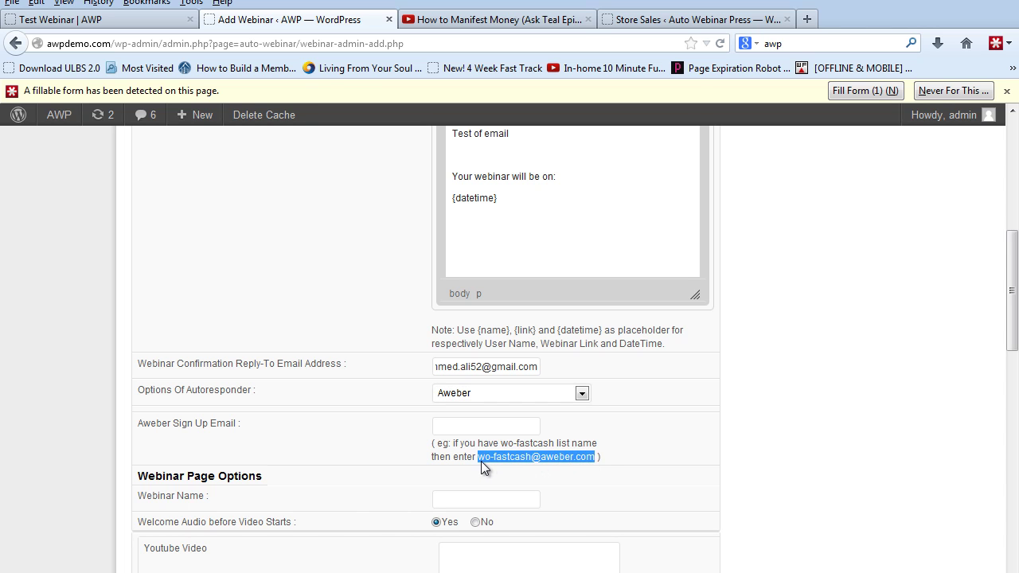
left_click(476, 424)
key("ctrl+v")
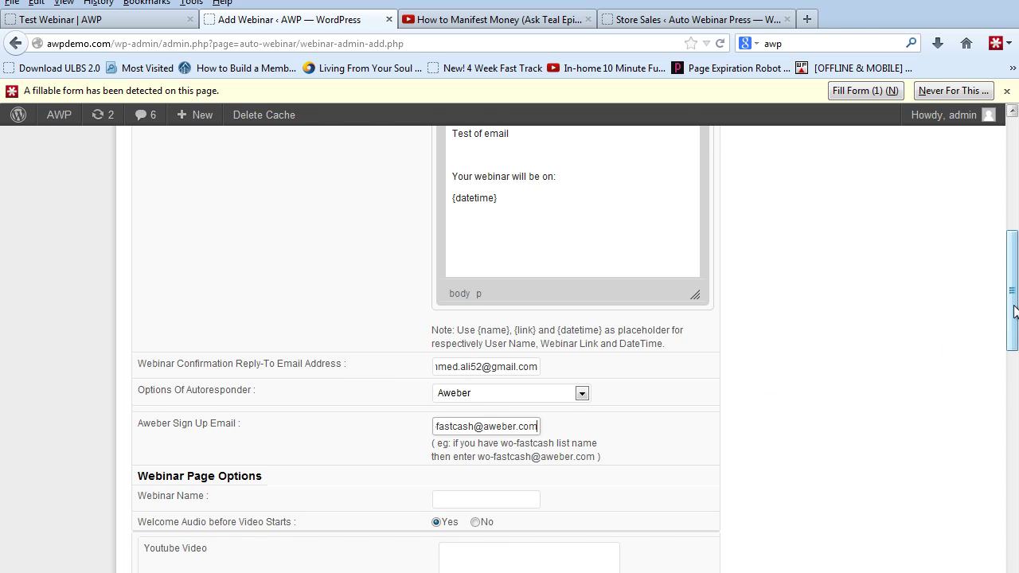
Set the Webinar Name in the Webinar Page Options to "This is a Test Webinar"
scroll(1015, 341, "down", 2)
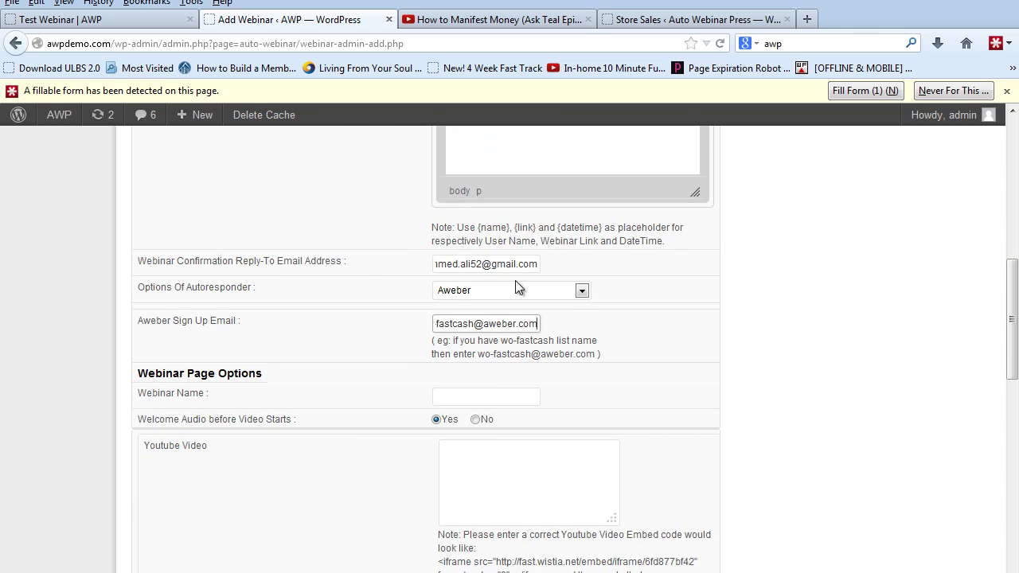
left_click_drag(1015, 335, 1016, 307)
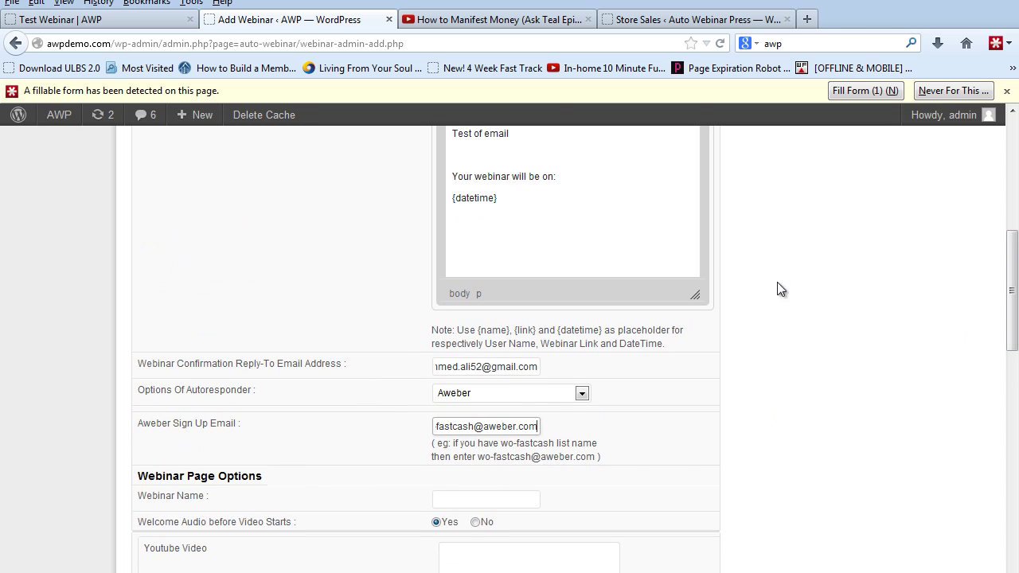
scroll(1017, 327, "down", 1)
scroll(1017, 327, "down", 4)
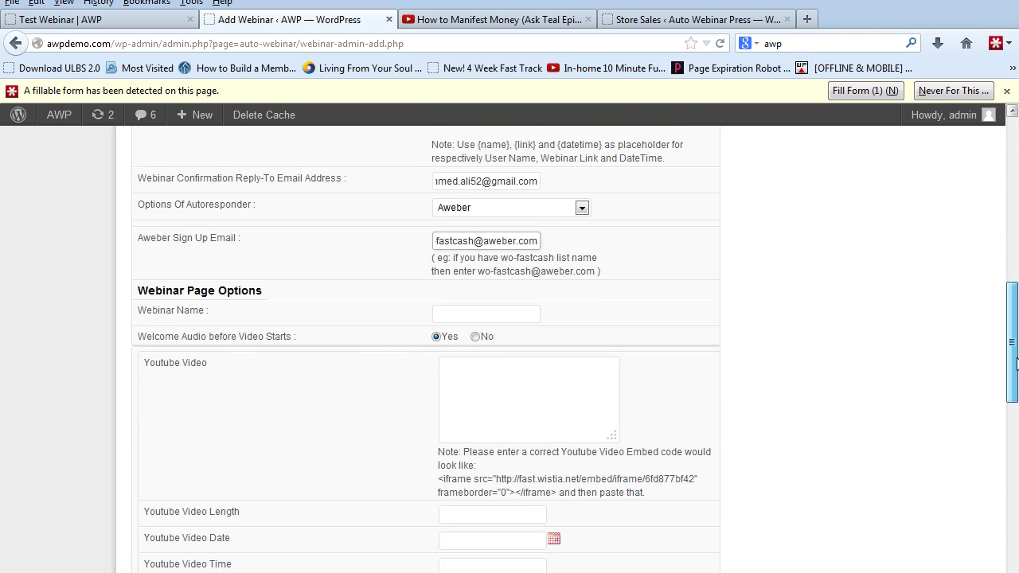
left_click(483, 248)
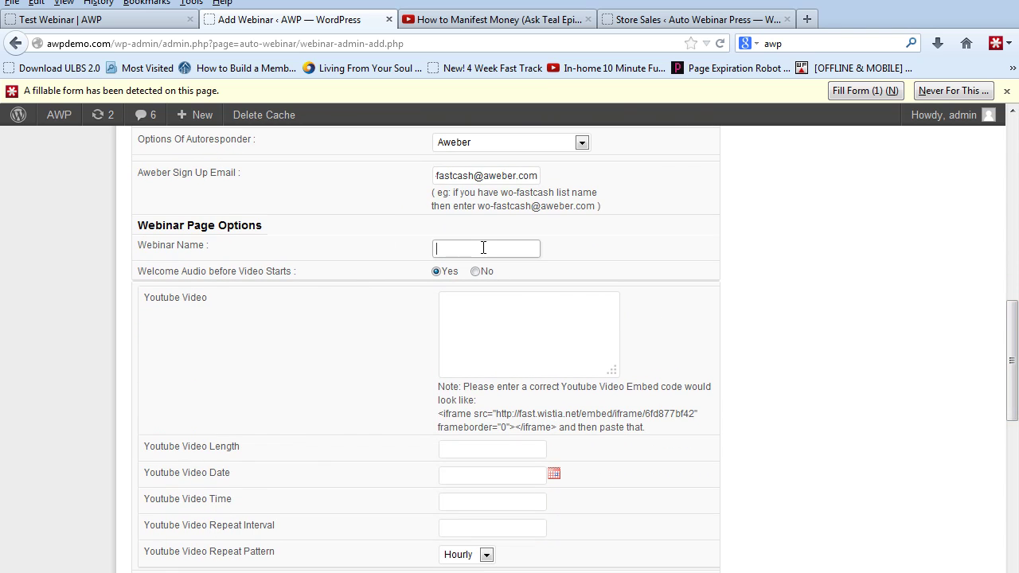
type("This is a Test Webinar")
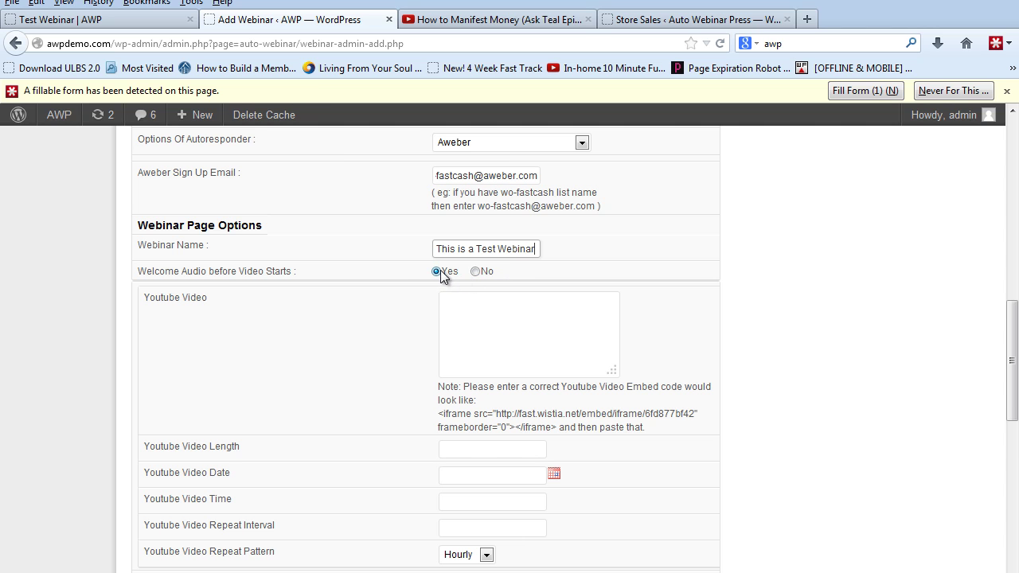
Paste the same 560 by 315 YouTube embed code into the Youtube Video setting of the Webinar Page Options
left_click(458, 303)
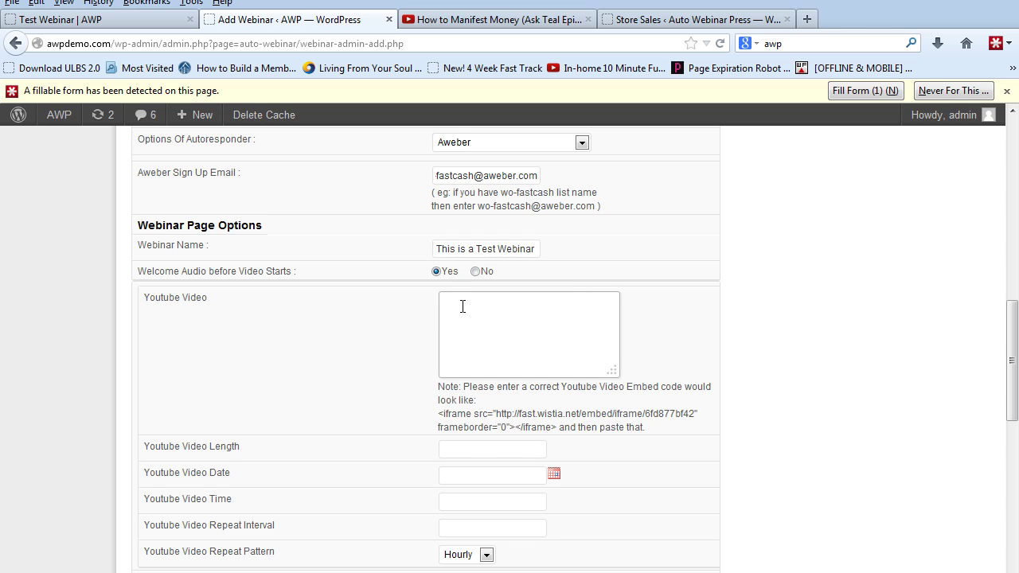
left_click(460, 24)
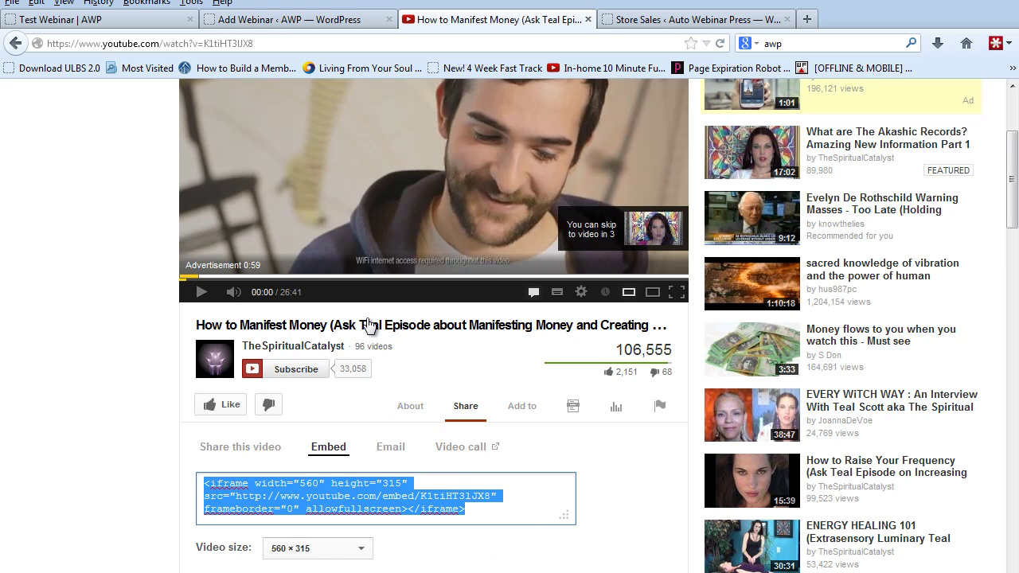
left_click(307, 27)
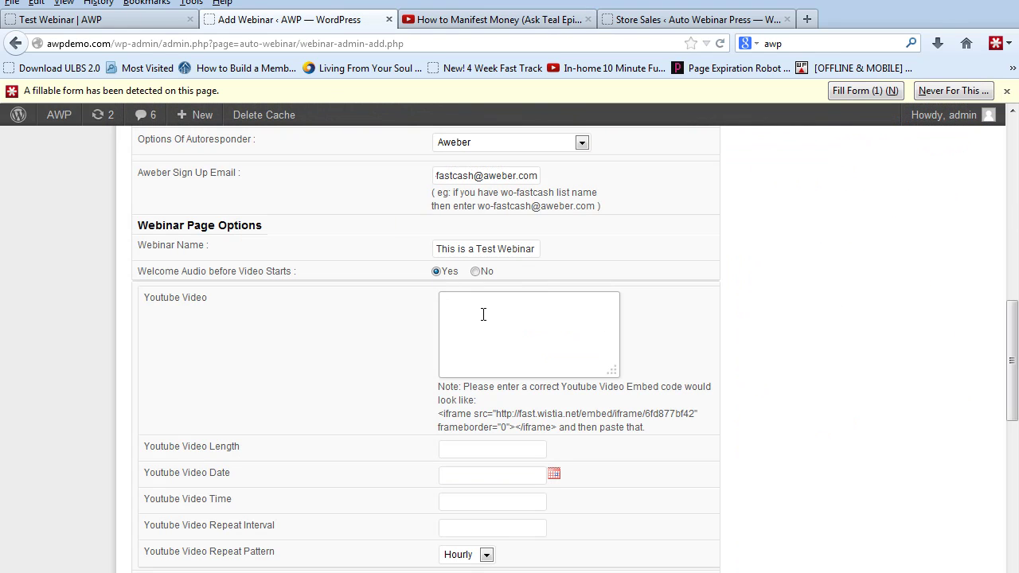
type("<iframe width=\"560\" height=\"315\" src=\"http://www.youtube.com/embed/K1tiHT3IJX8\" frameborder=\"0\" allowfullscreen></iframe>")
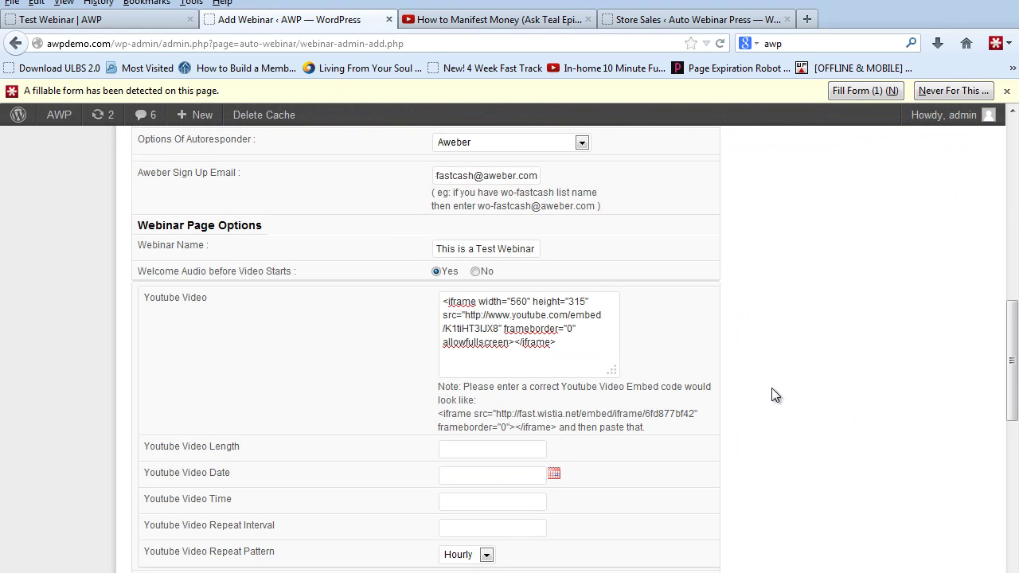
Check the video's running time on YouTube and set the Youtube Video Length to 26:41
scroll(772, 388, "down", 1)
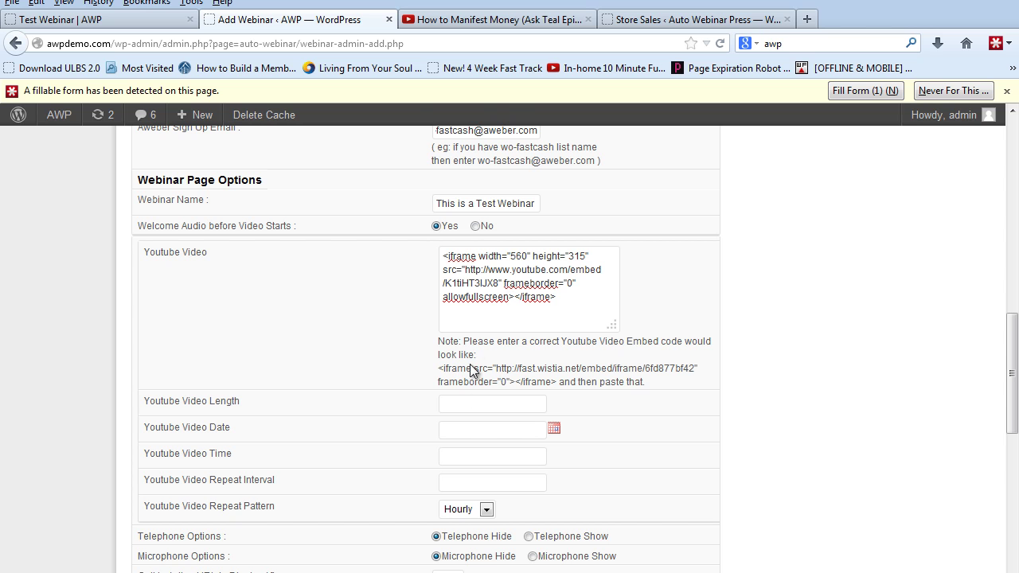
left_click(460, 404)
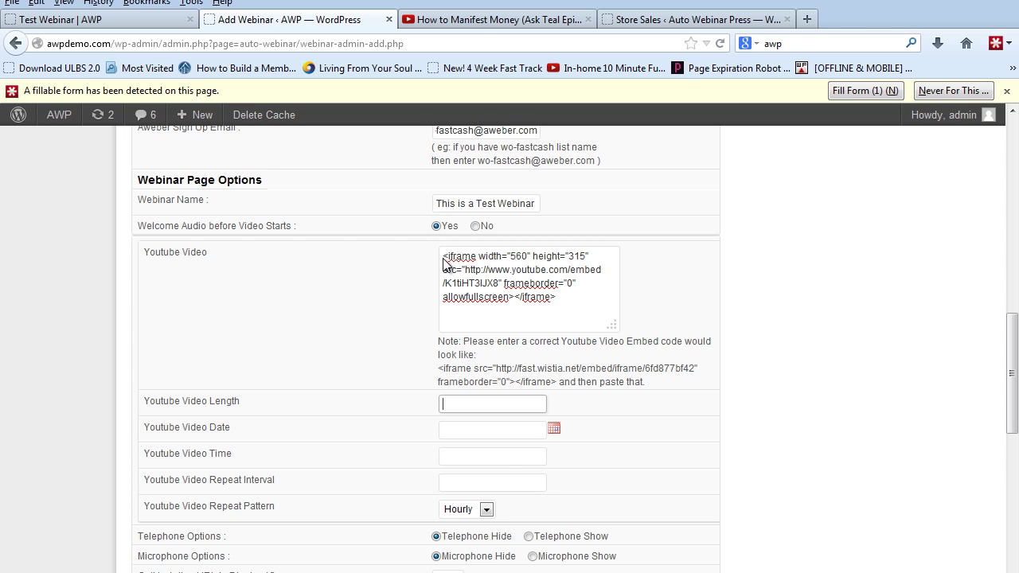
left_click(475, 23)
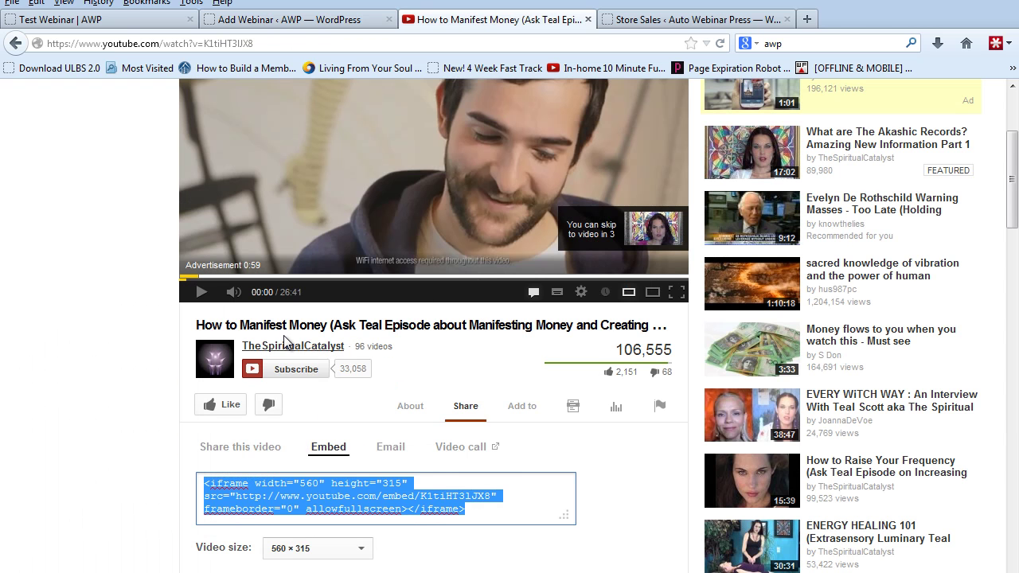
left_click(323, 21)
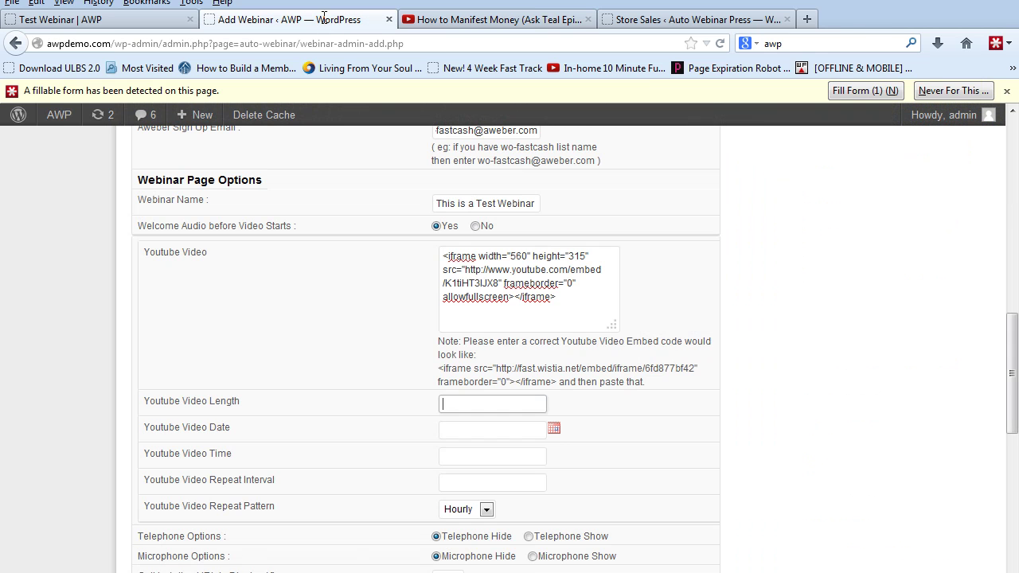
type("26:41")
left_click(467, 429)
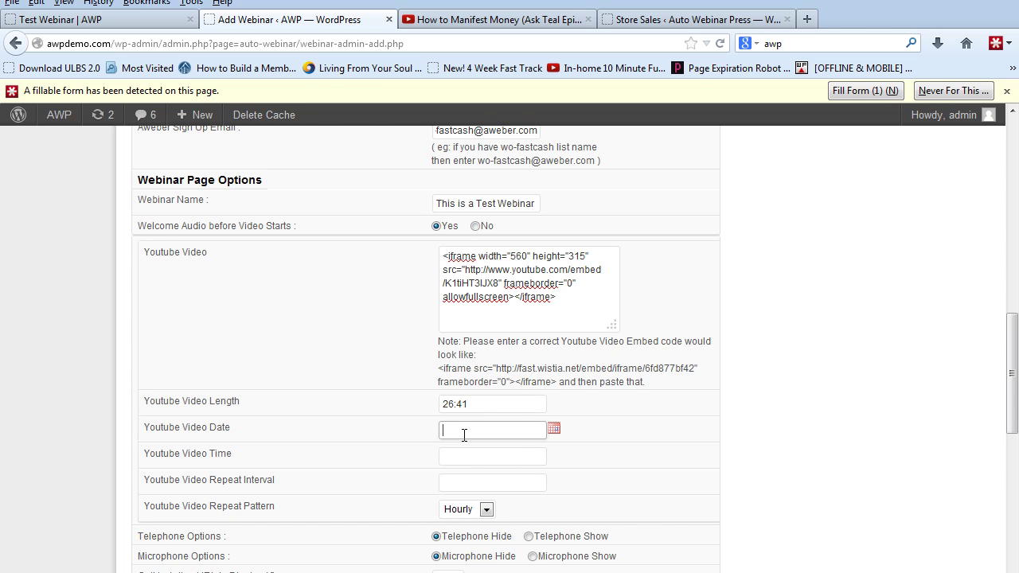
Set the Youtube Video Date to 06/05/2013 and the Youtube Video Time to 18:00
left_click(555, 429)
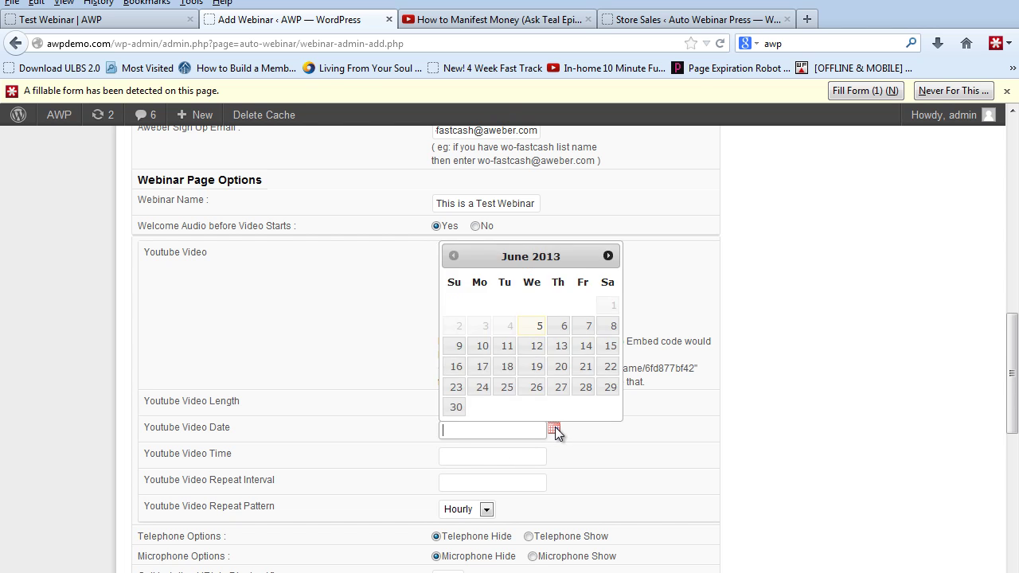
left_click(539, 327)
left_click(463, 458)
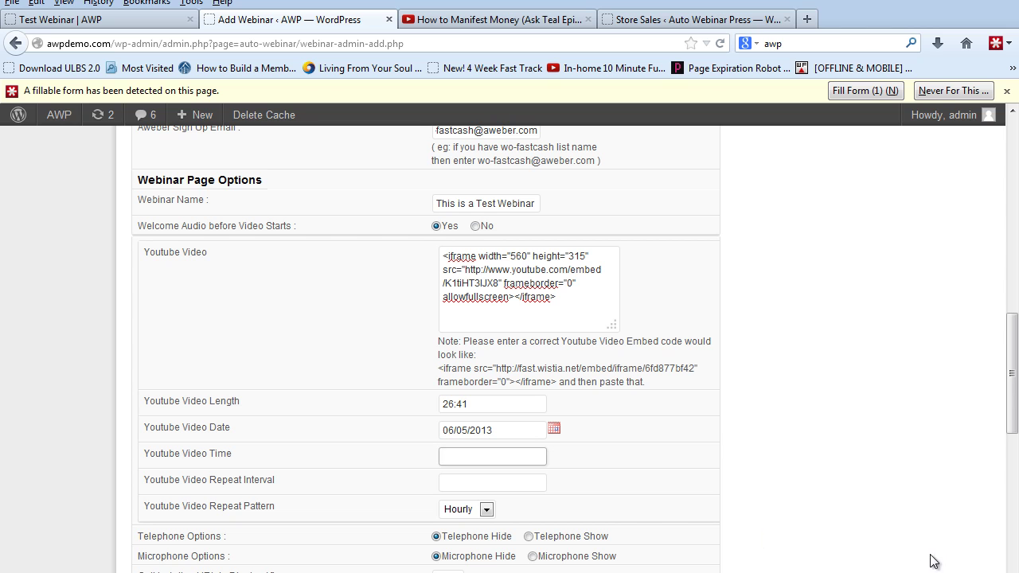
type("1")
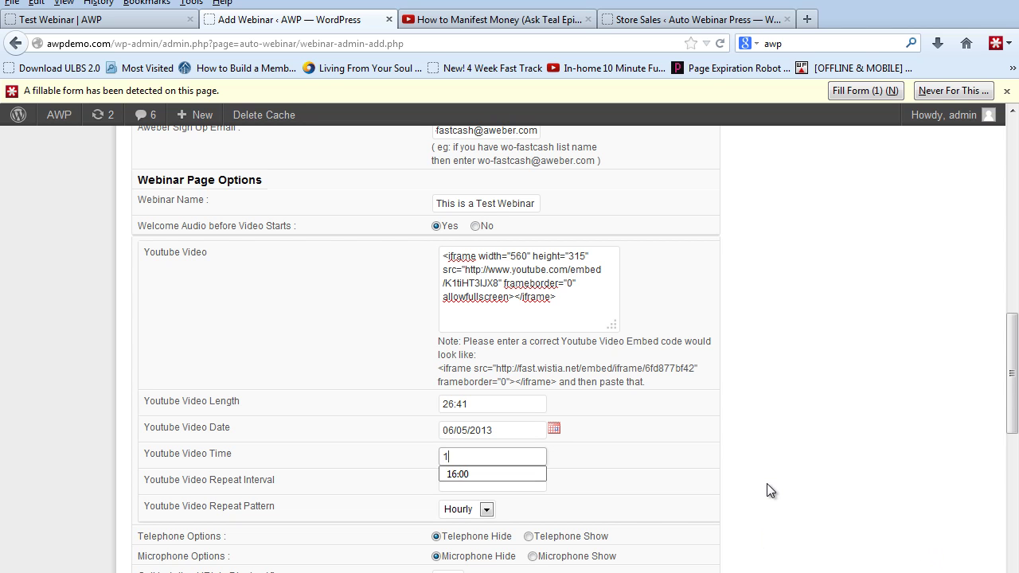
type("8:00")
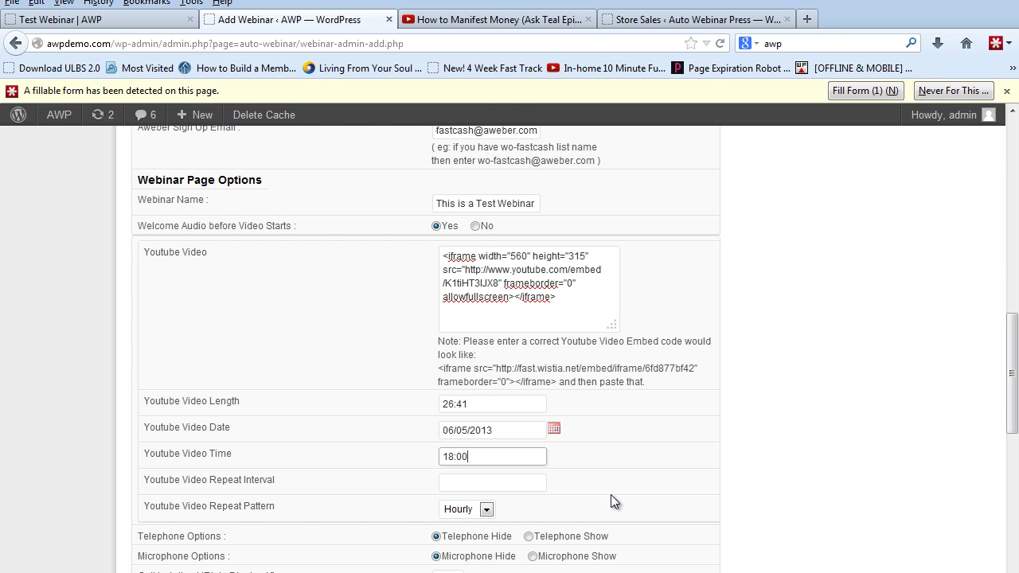
Set the Youtube Video Repeat Pattern to Hourly with a repeat interval of 3
left_click(523, 483)
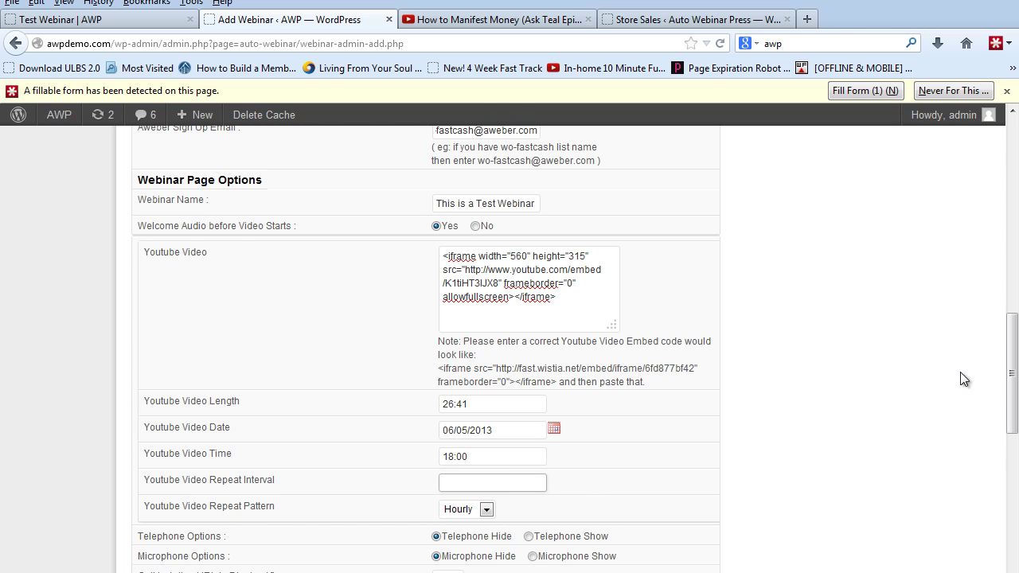
scroll(900, 378, "down", 2)
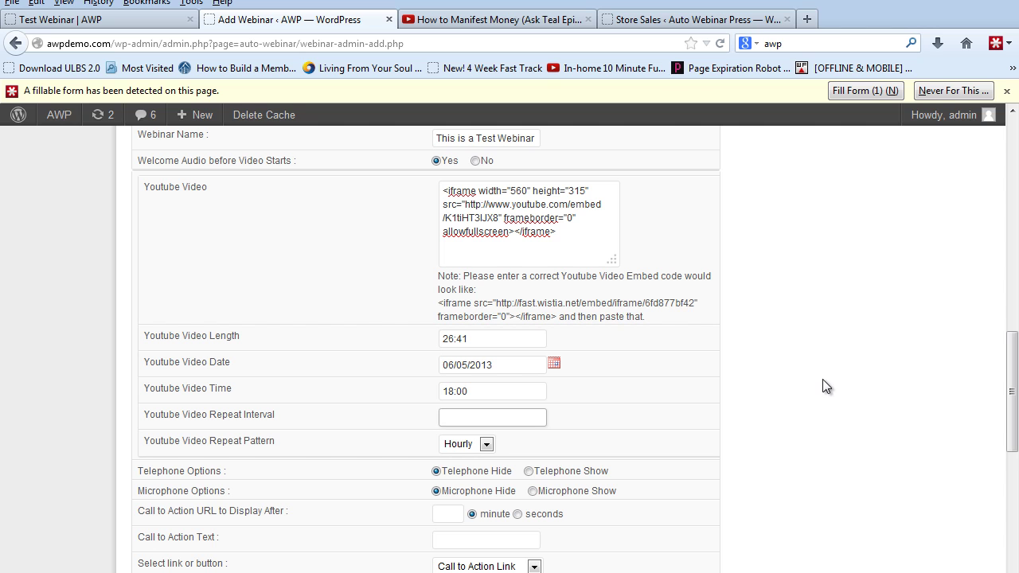
left_click(485, 445)
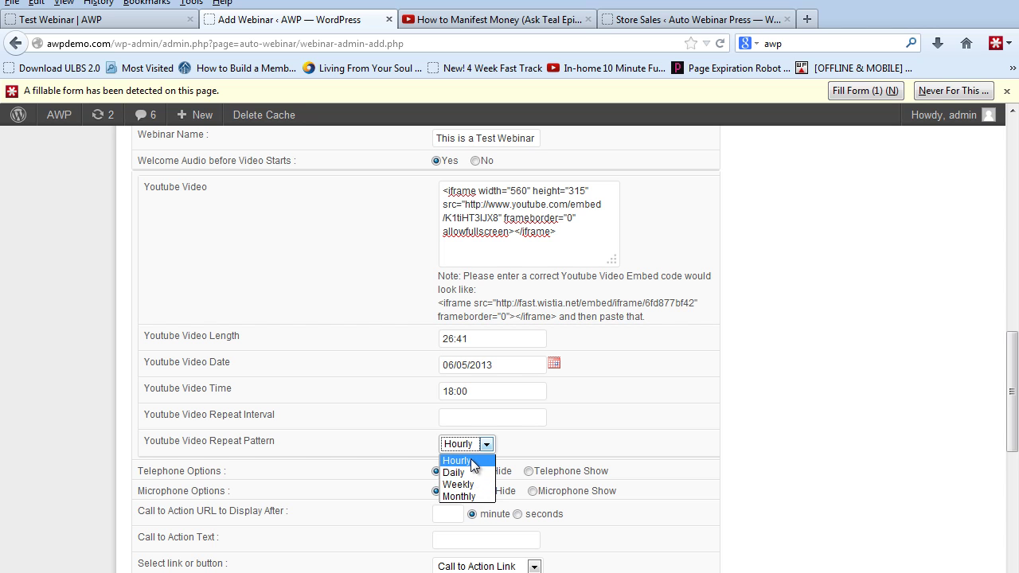
left_click(471, 462)
left_click(466, 420)
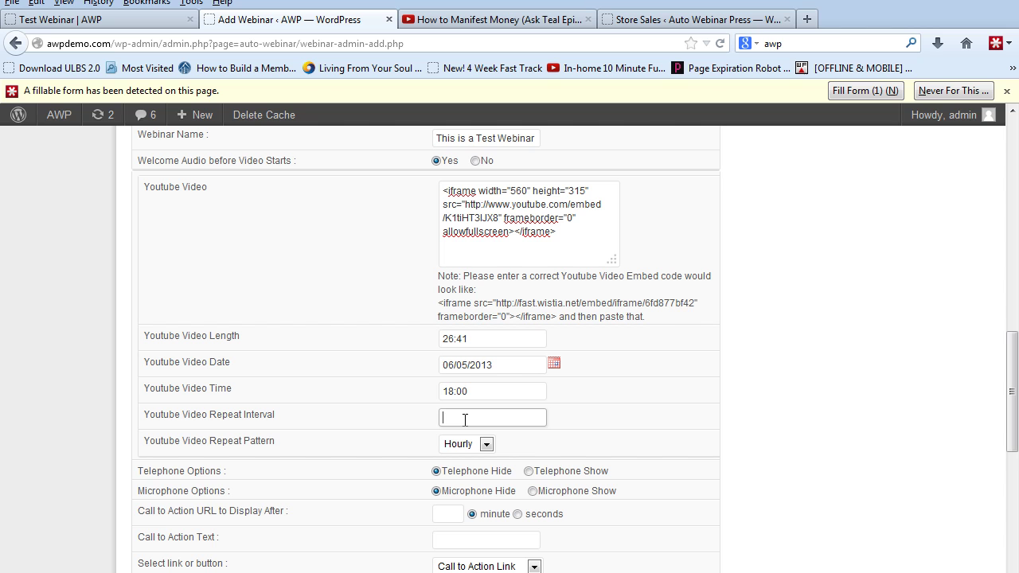
type("6")
left_click(756, 419)
left_click_drag(465, 416, 439, 416)
type("3")
left_click(756, 403)
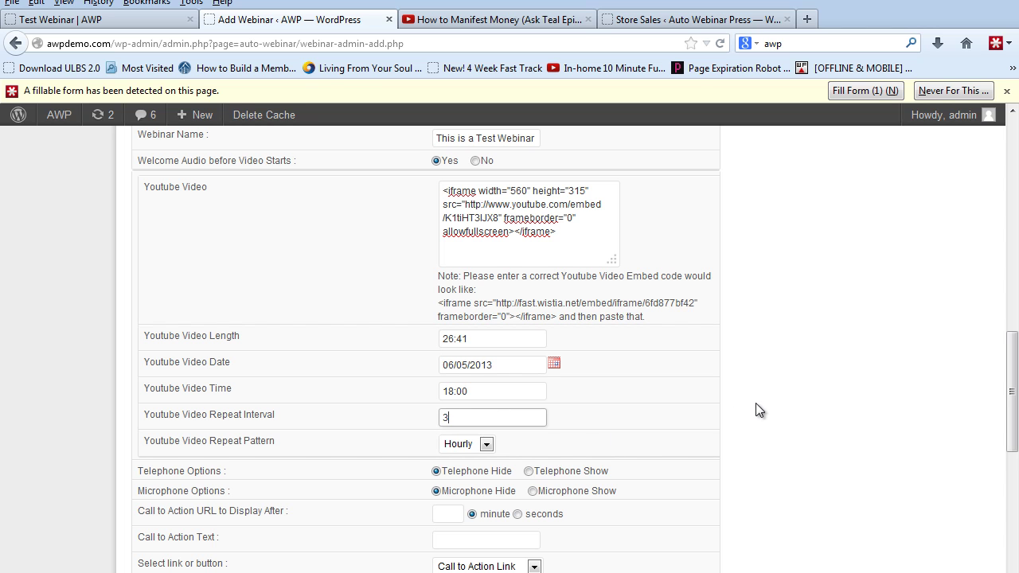
Try a Weekly repeat pattern for the Youtube video with a repeat interval of 3
left_click(485, 448)
left_click(454, 471)
left_click(457, 423)
type("2")
left_click(458, 446)
left_click(457, 484)
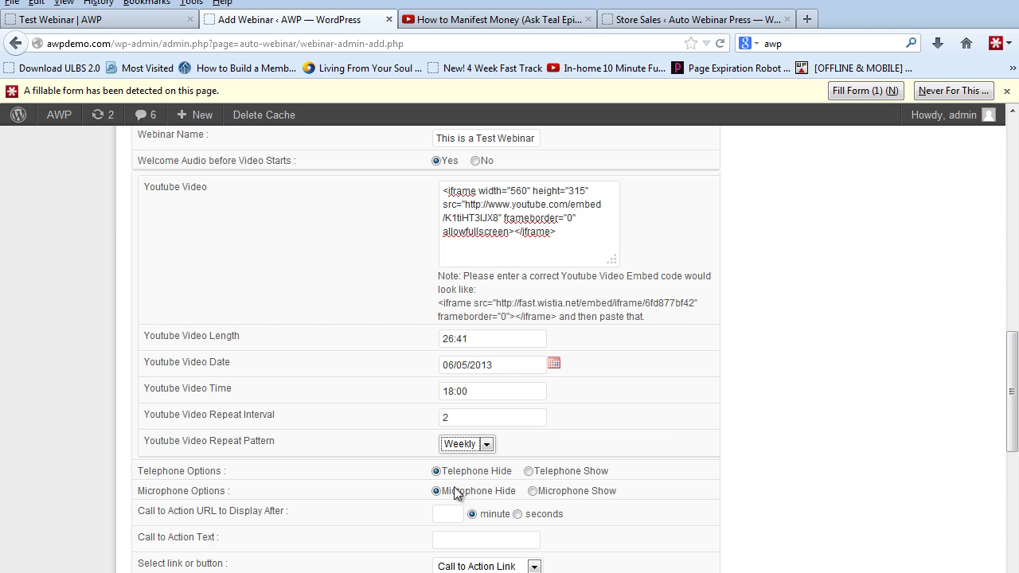
double_click(444, 418)
type("3")
left_click(751, 402)
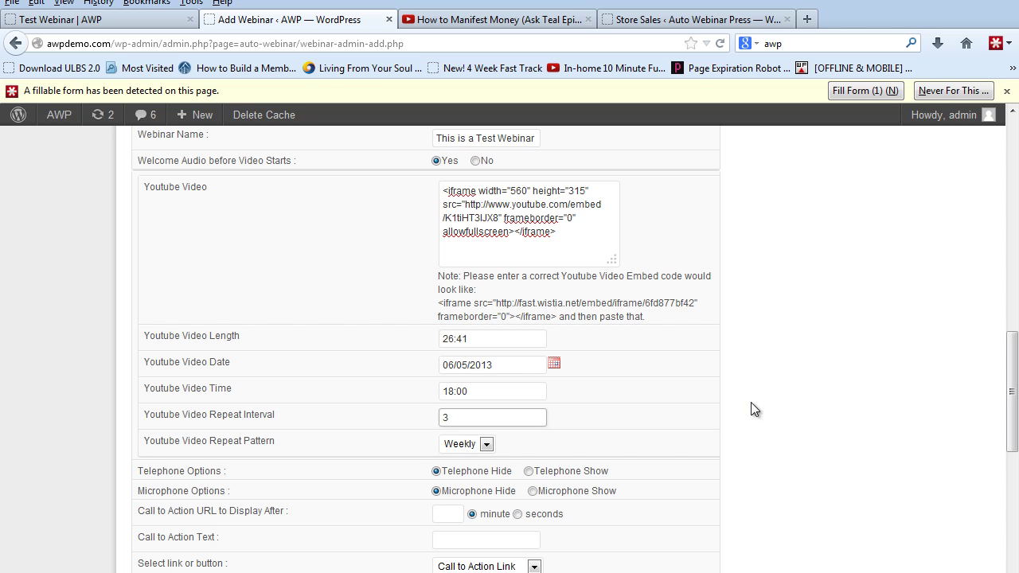
Return the Youtube video's repeat pattern to Hourly and enter 3 as the repeat interval
left_click(469, 445)
left_click(458, 461)
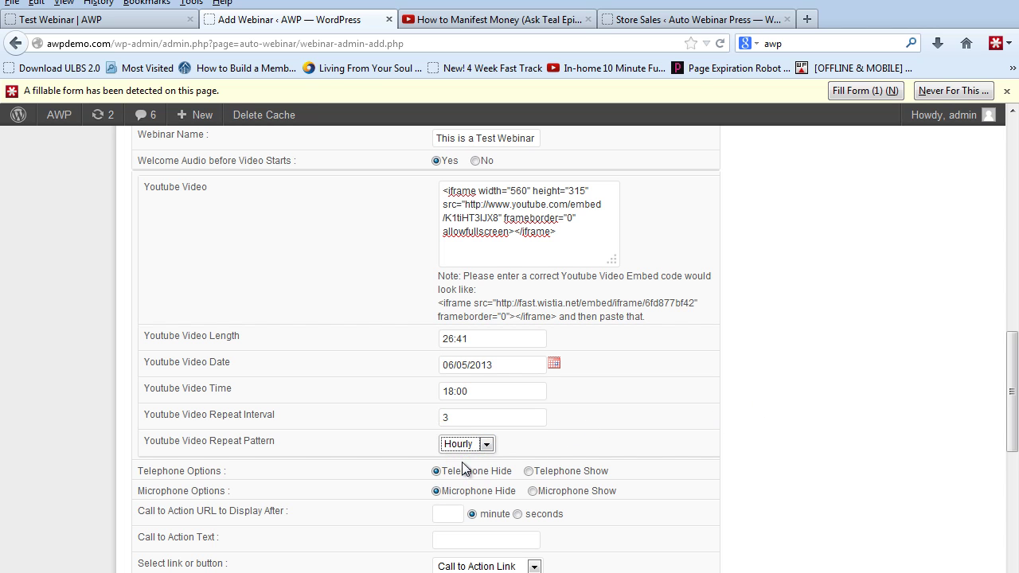
double_click(446, 418)
type("3")
left_click(752, 424)
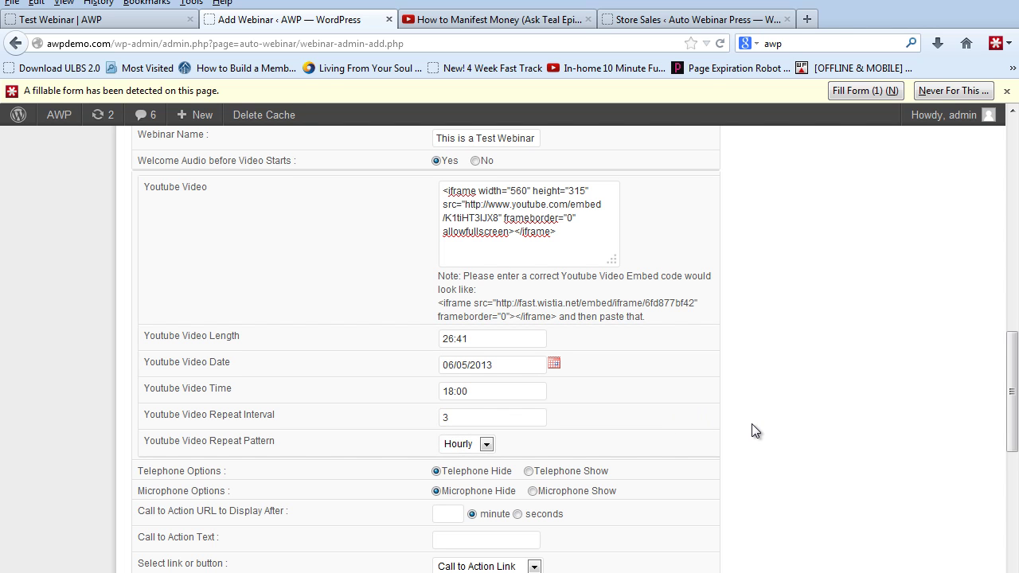
Have the call to action URL display after 5 seconds
scroll(752, 424, "down", 2)
scroll(752, 431, "down", 2)
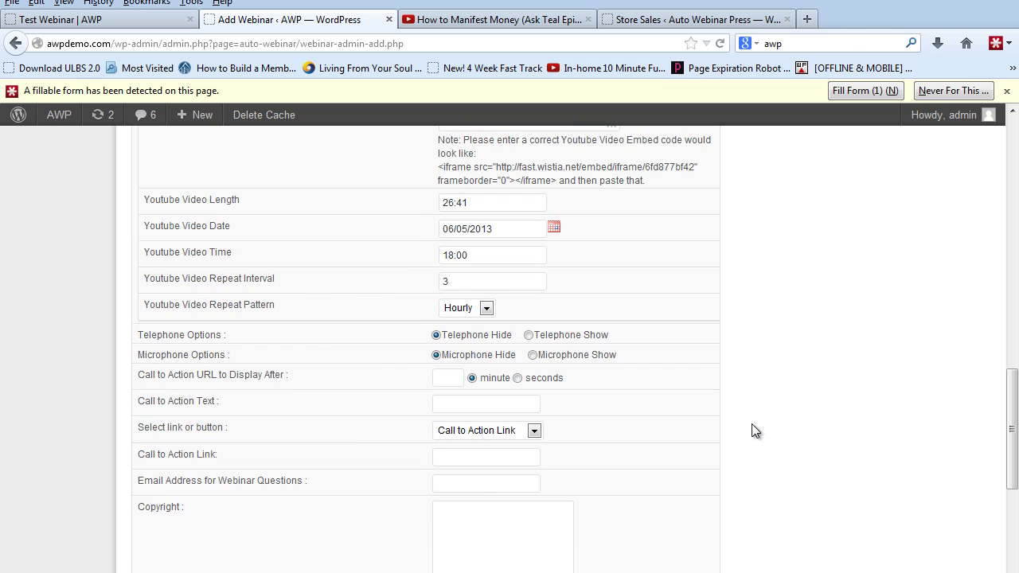
scroll(752, 425, "down", 3)
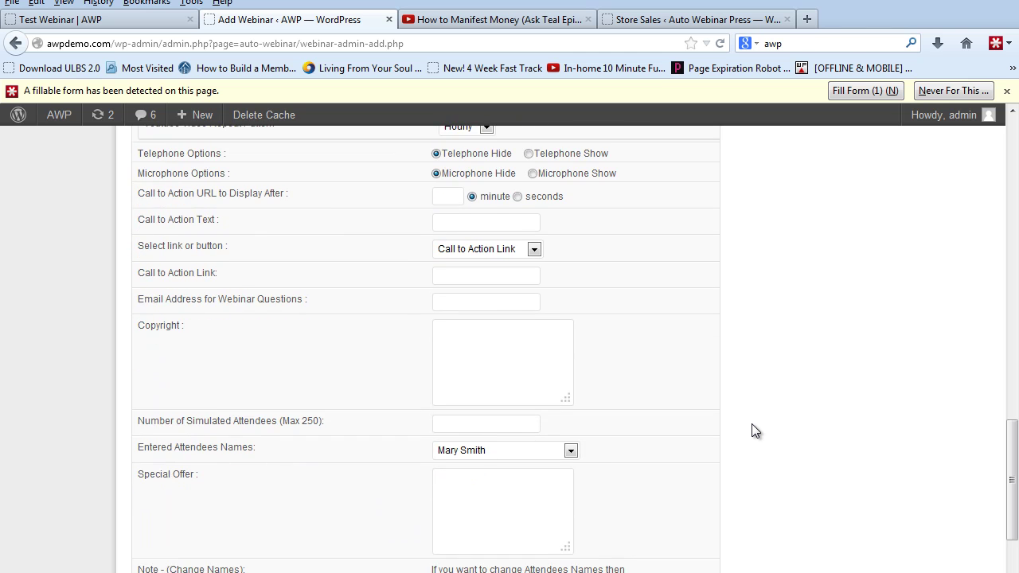
scroll(752, 424, "up", 1)
scroll(752, 424, "down", 1)
left_click_drag(1005, 469, 1011, 480)
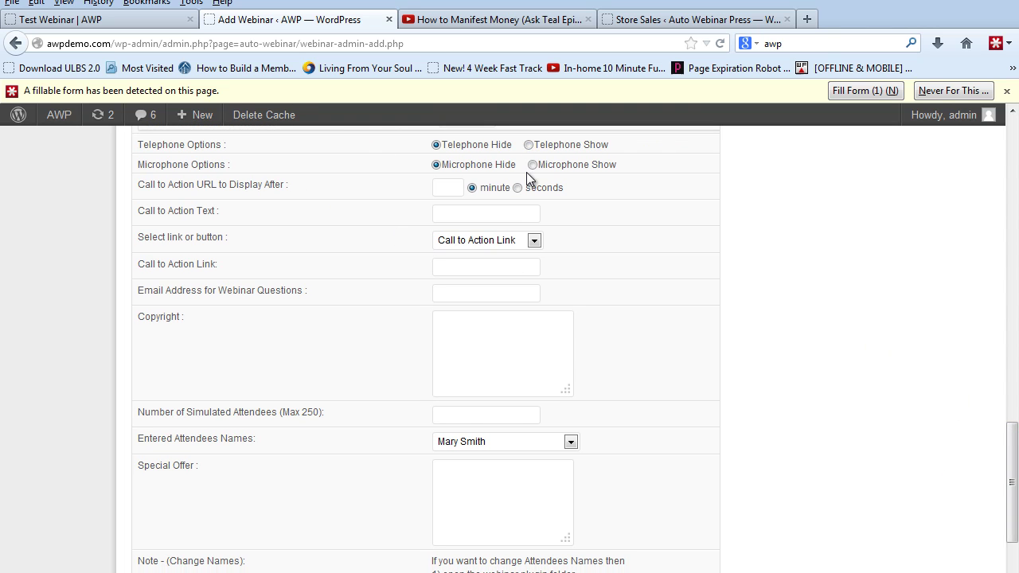
left_click(443, 188)
left_click(518, 189)
left_click(455, 187)
type("5")
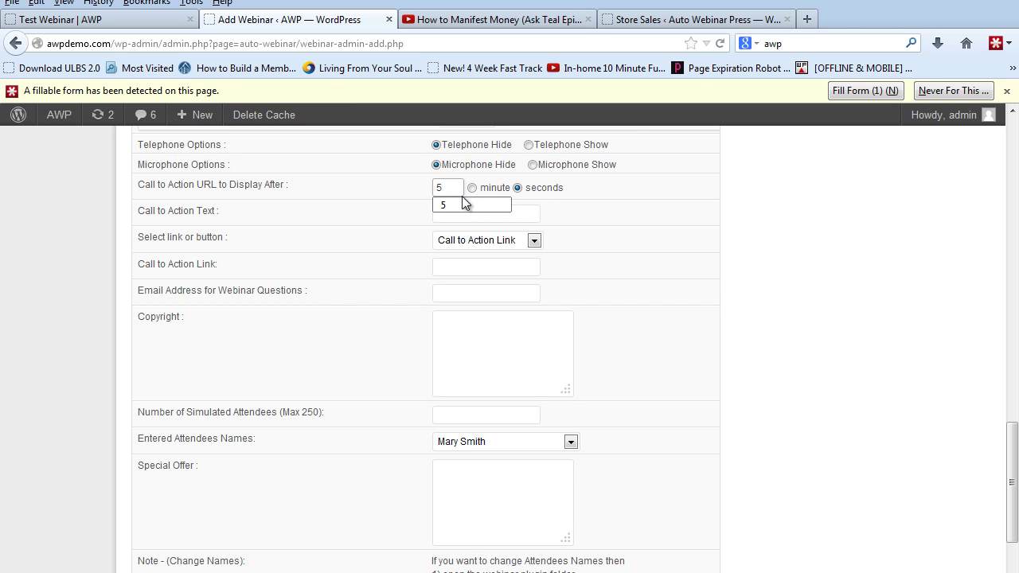
Enter "This a CTA" as the Call to Action Text
left_click(534, 213)
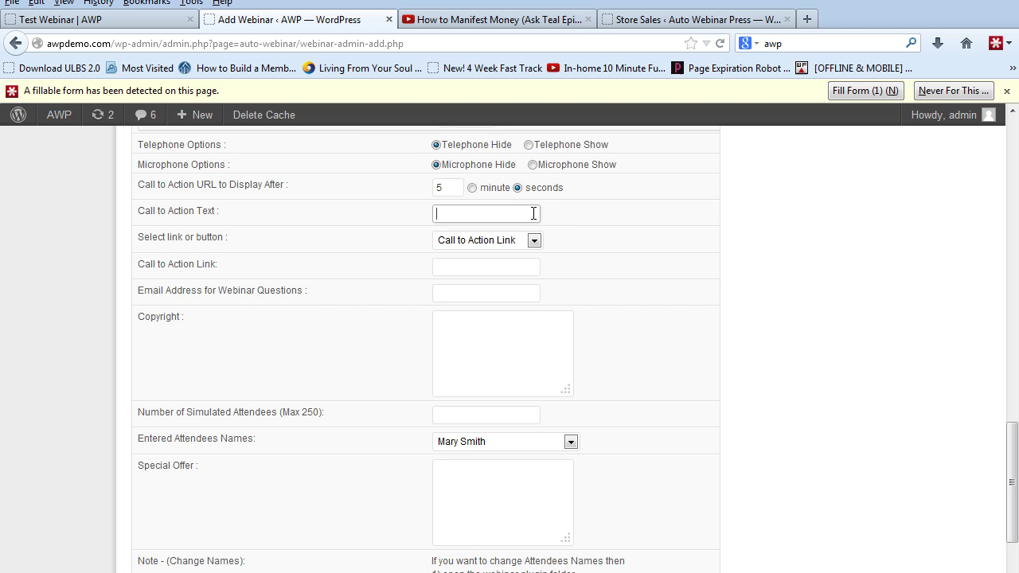
type("This a CTA Lin")
key("BackSpace")
key("BackSpace")
key("BackSpace")
Use a Call to Action Button instead of a link and choose the yellow Button6 style
left_click(501, 241)
left_click(502, 241)
left_click(491, 269)
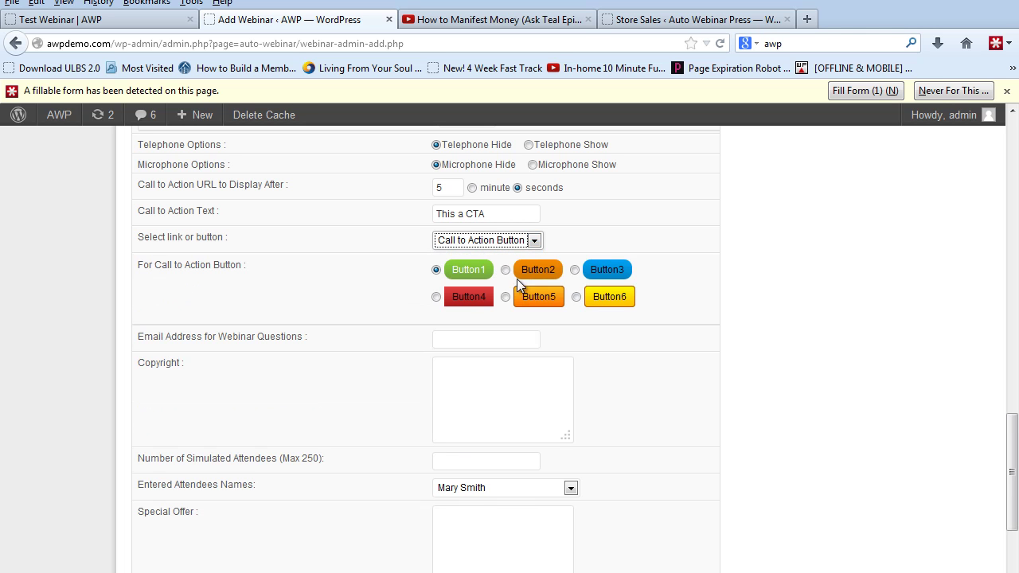
left_click(577, 296)
Fill in the email address for webinar questions and enter "2013 - AWPDemo.com" as the Copyright text
left_click(466, 342)
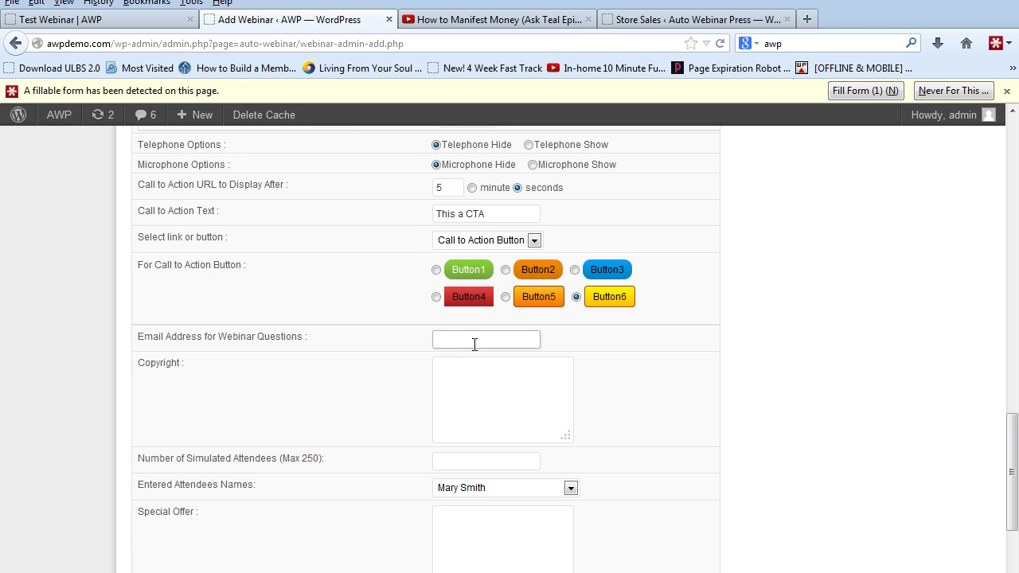
type("moh")
key("Down")
key("Tab")
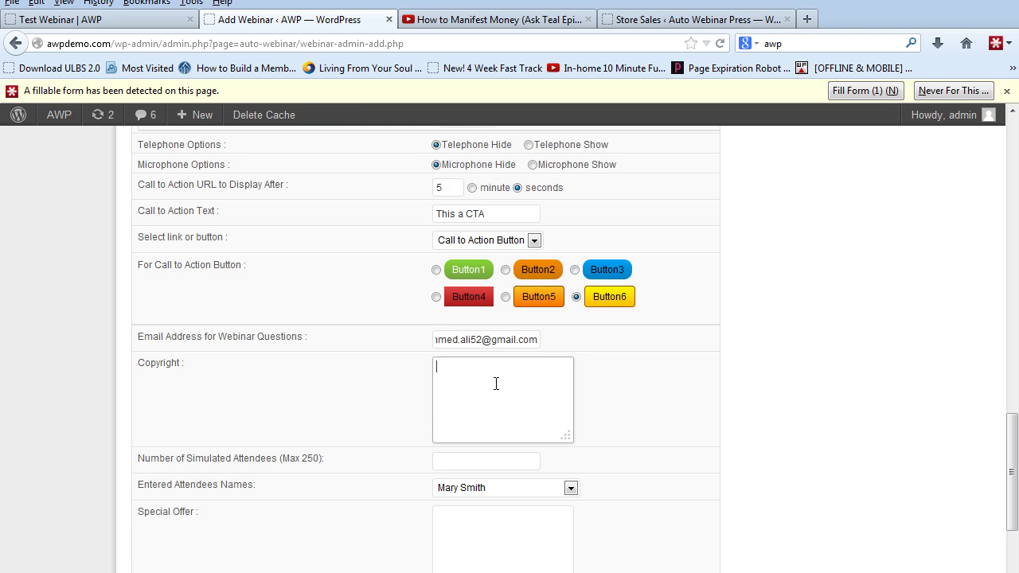
type("2013 - AWPDemo.com")
Set the Number of Simulated Attendees to 17
scroll(1011, 450, "down", 3)
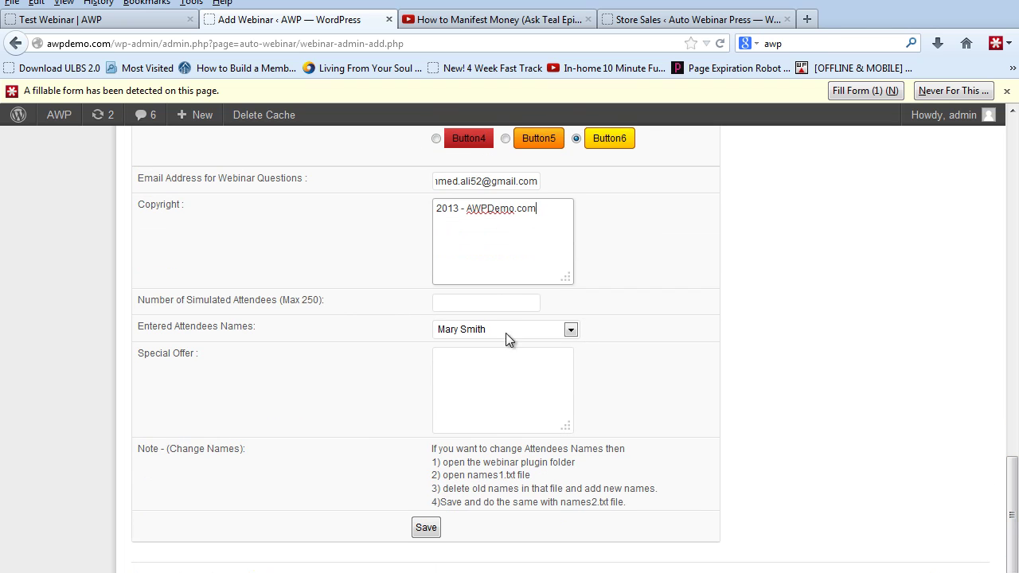
left_click(490, 300)
type("17")
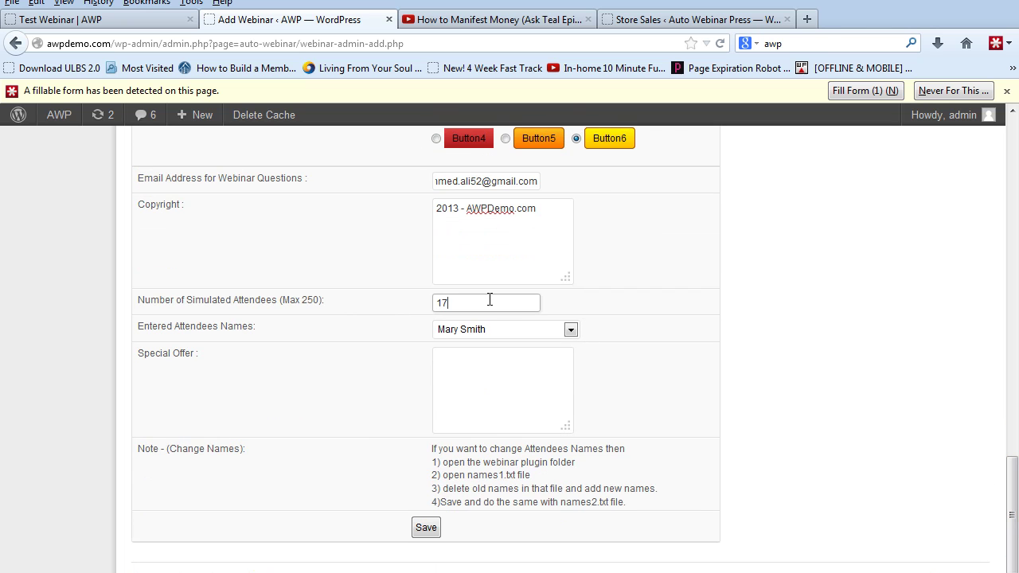
Look through the list of entered attendee names without changing the selection
left_click(483, 329)
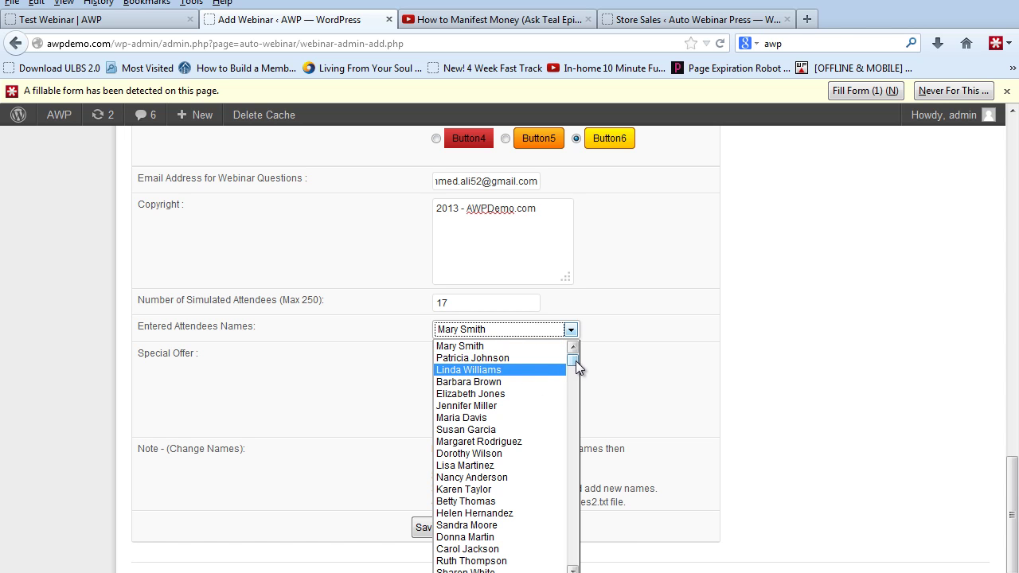
left_click_drag(576, 361, 567, 382)
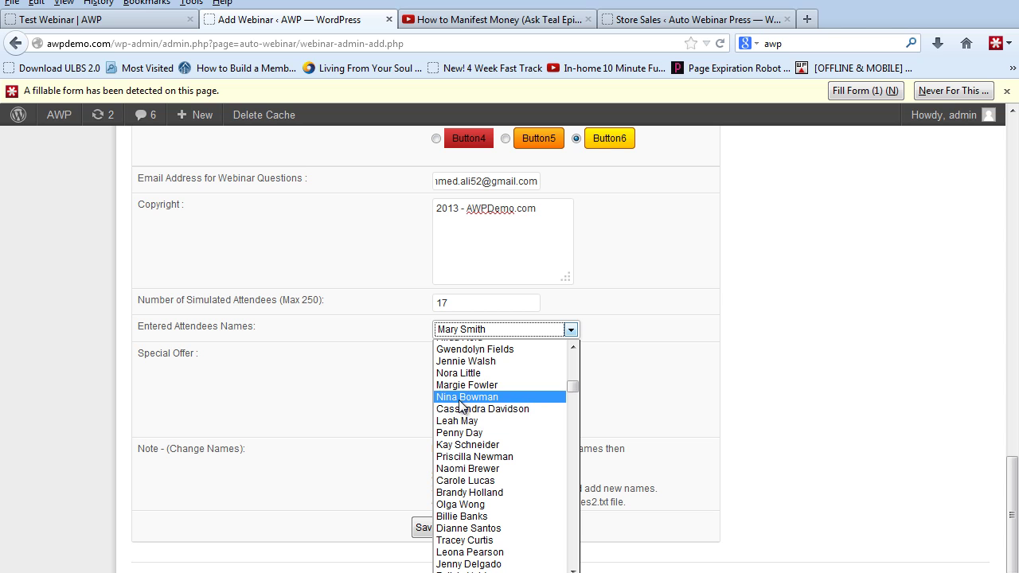
left_click_drag(572, 388, 575, 351)
left_click(778, 378)
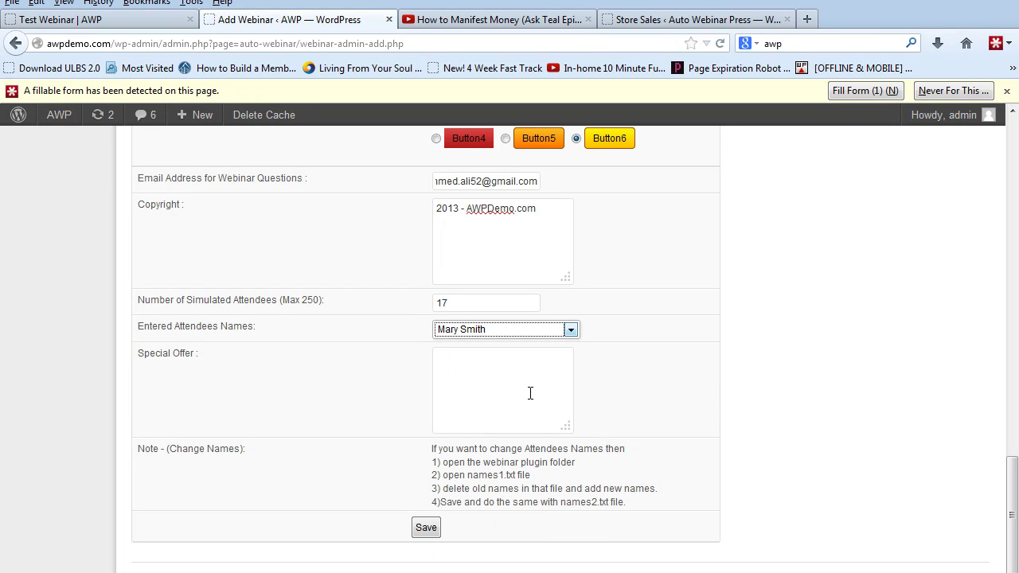
Save the webinar with Special Offer left blank and copy its shortcode from the Show Webinar list
left_click(498, 378)
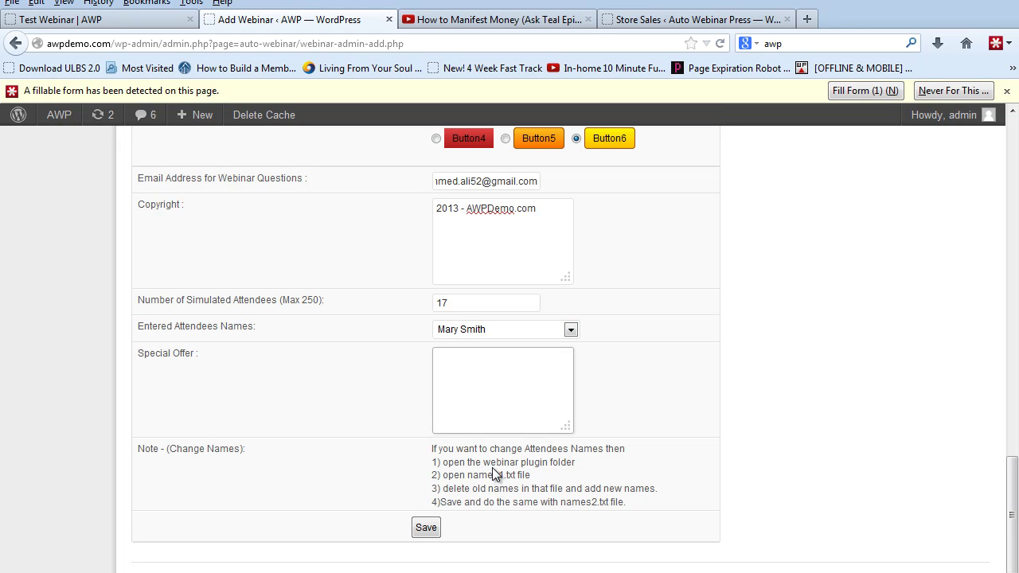
left_click(426, 528)
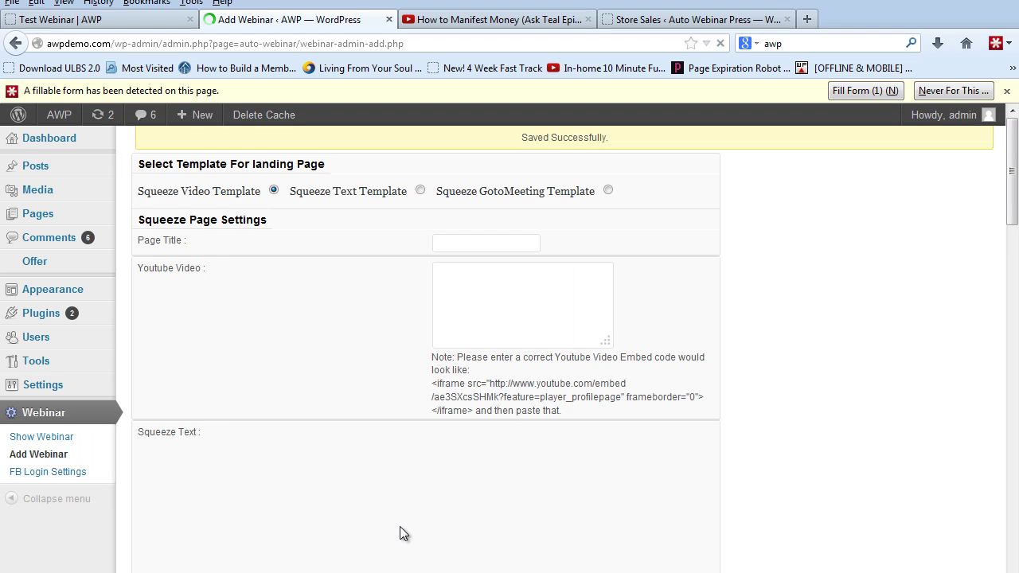
left_click(89, 440)
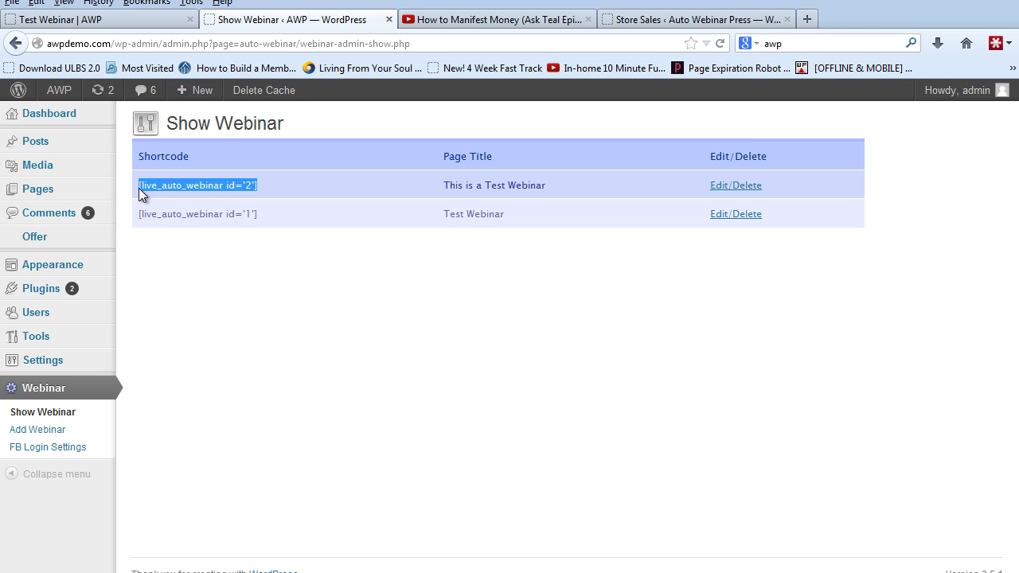
Create a new page titled "Webinar 2"
mouse_move(28, 191)
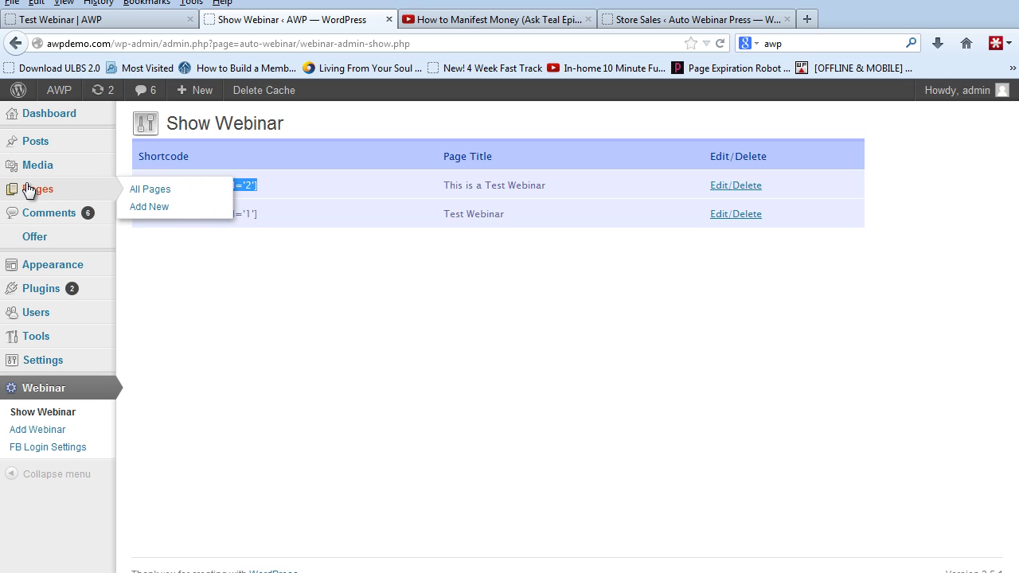
left_click(136, 207)
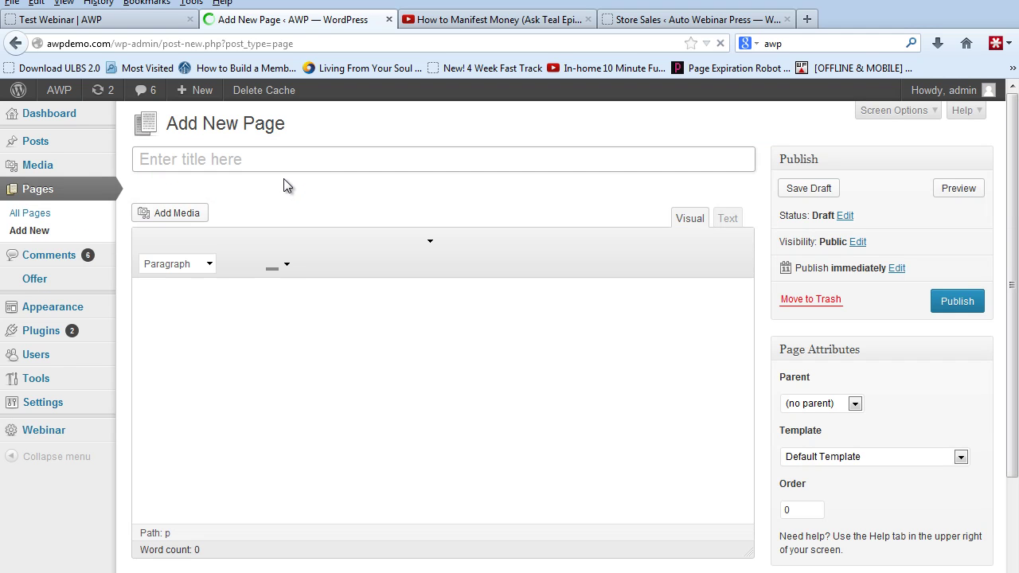
type("We")
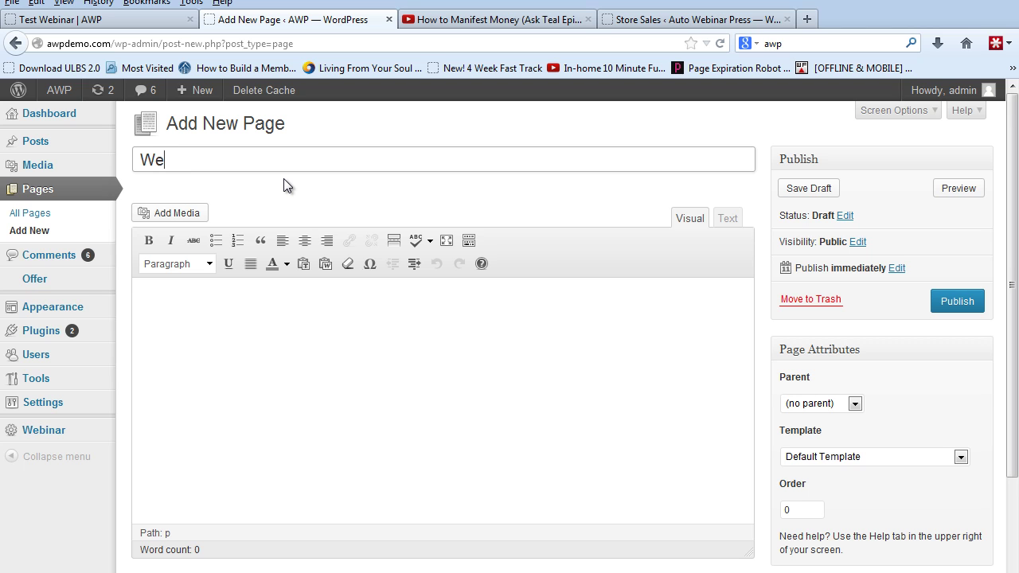
type("binar 2")
Insert the shortcode [live_auto_webinar id='2'] in the page body and publish the page
left_click(239, 330)
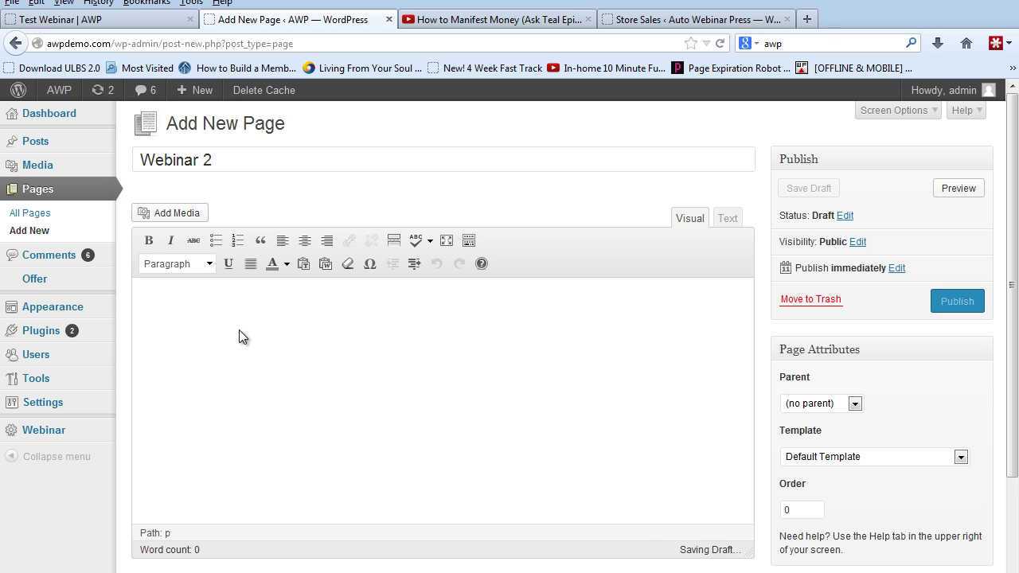
type("[live_auto_webinar id='2']")
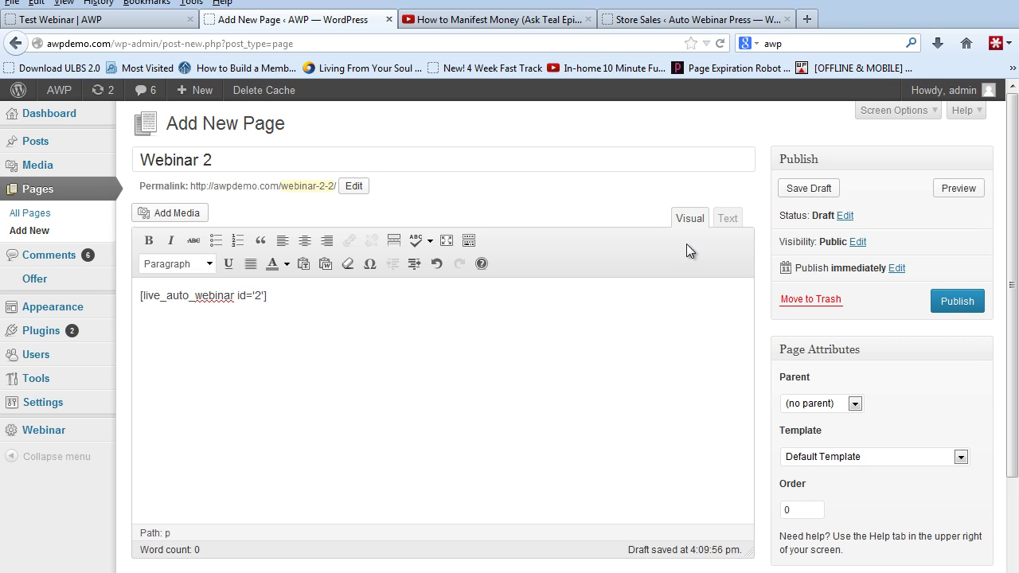
left_click(948, 307)
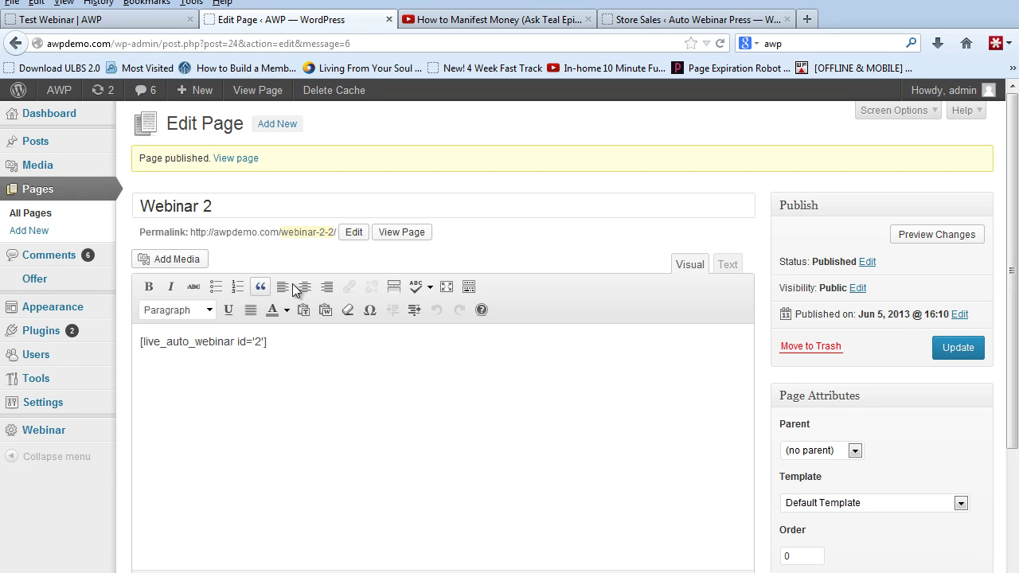
View the live Test Webinar page and choose 2013-06-05 as the attendance day in its registration form
left_click(134, 23)
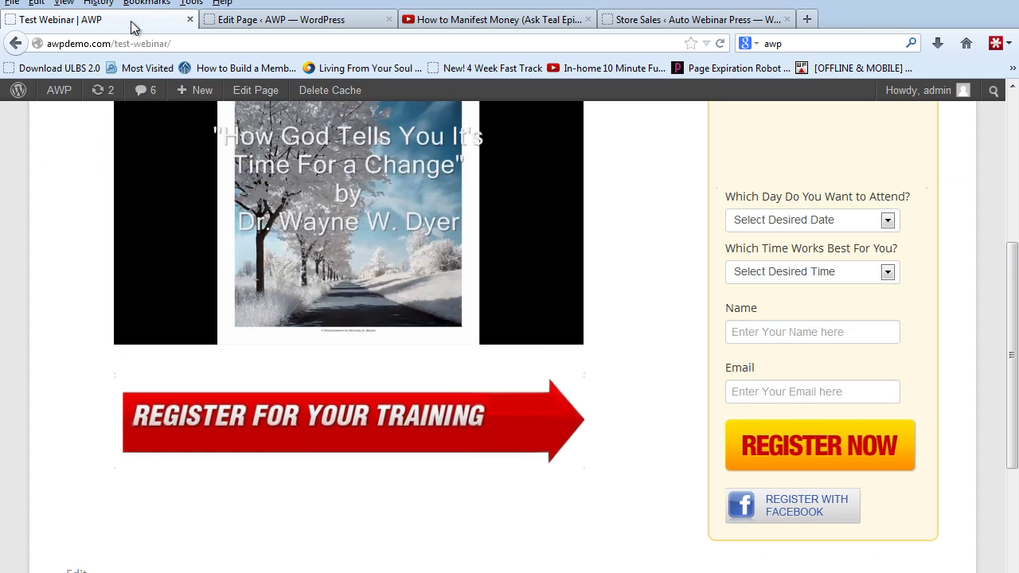
scroll(1014, 339, "up", 2)
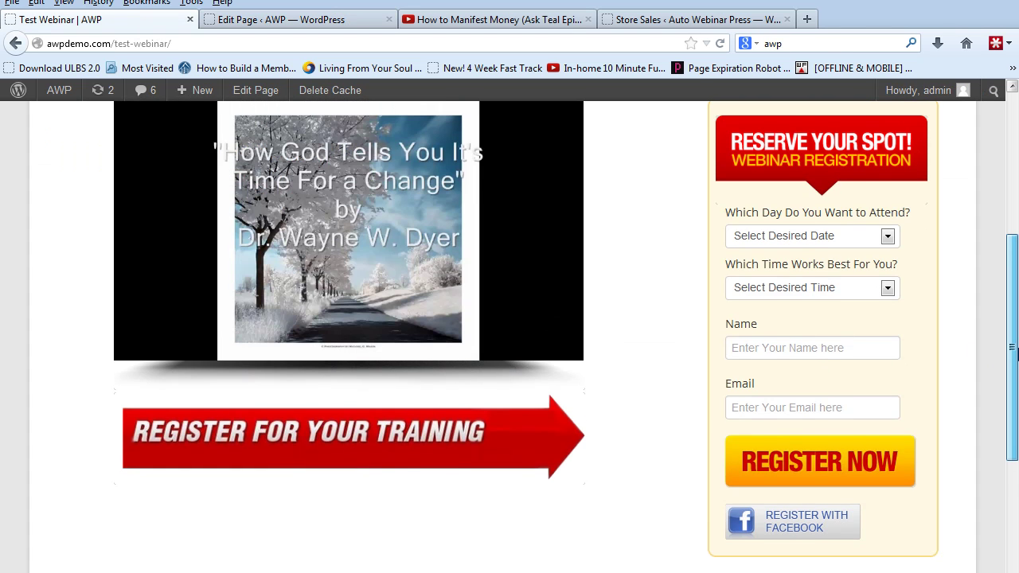
scroll(1015, 339, "up", 1)
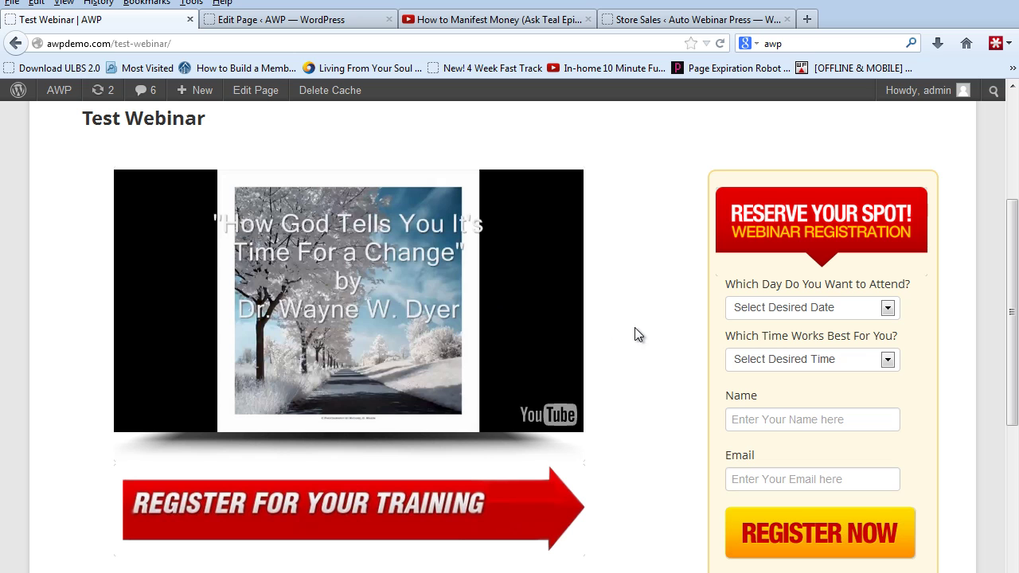
left_click(779, 314)
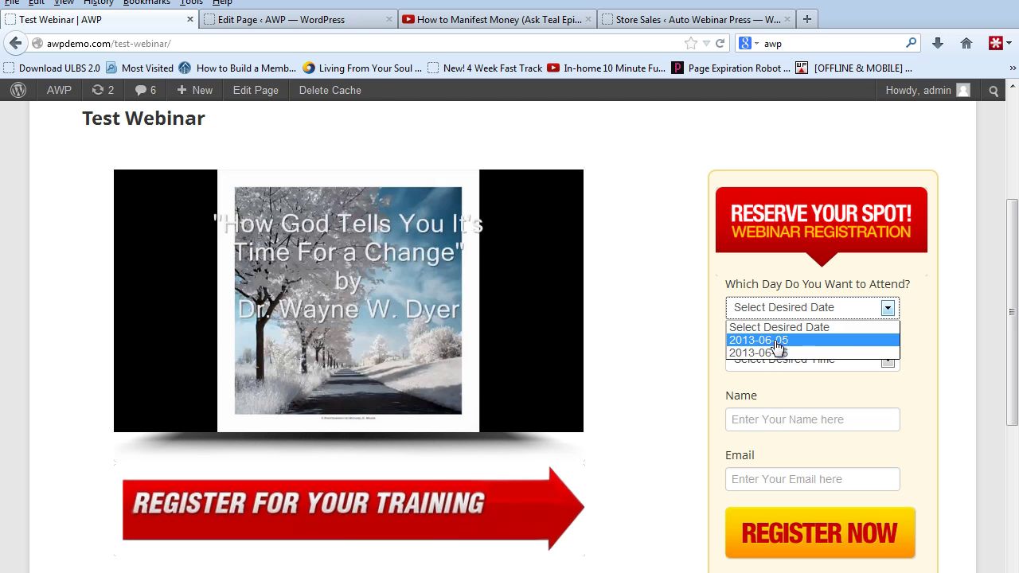
left_click(778, 343)
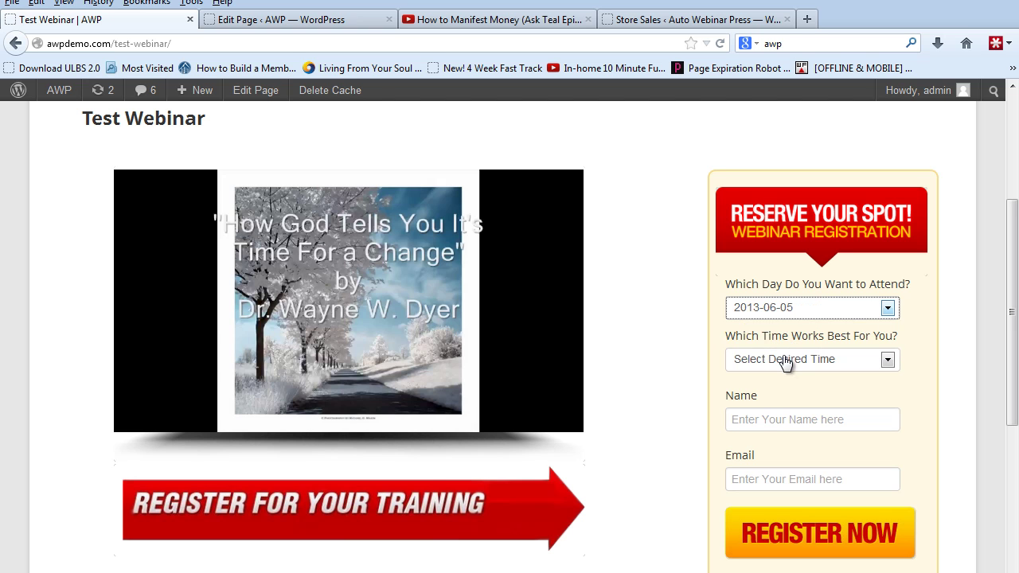
Select 19:00:00 as the preferred time in the webinar registration form
left_click(787, 360)
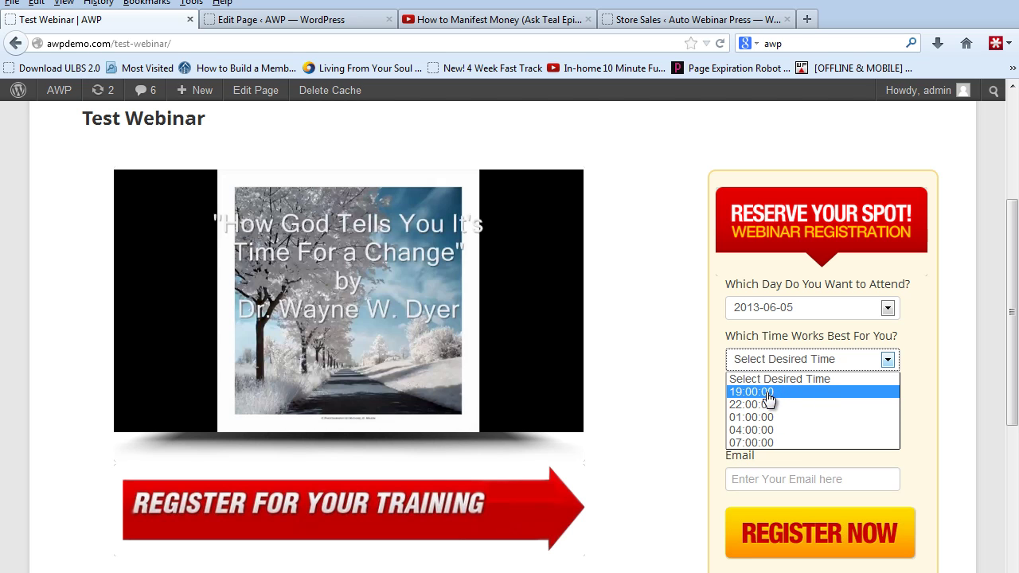
left_click(1011, 301)
left_click_drag(1012, 307, 1013, 366)
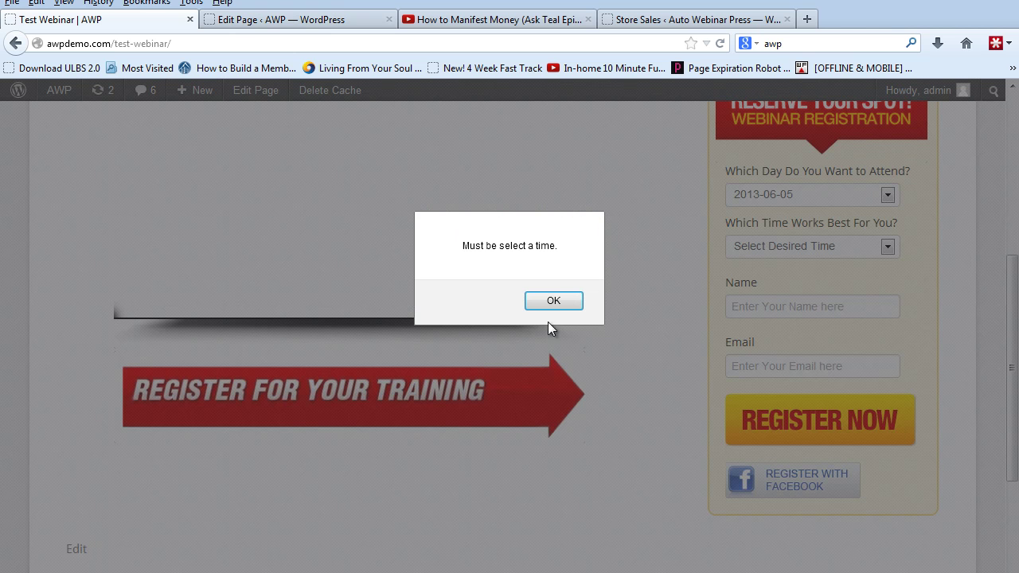
left_click(554, 301)
left_click(803, 249)
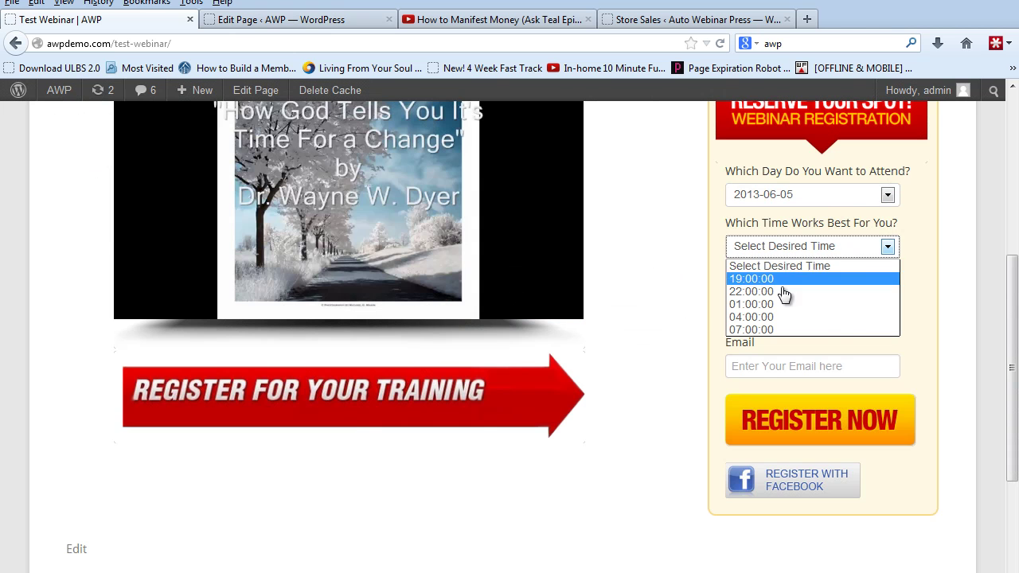
left_click(782, 284)
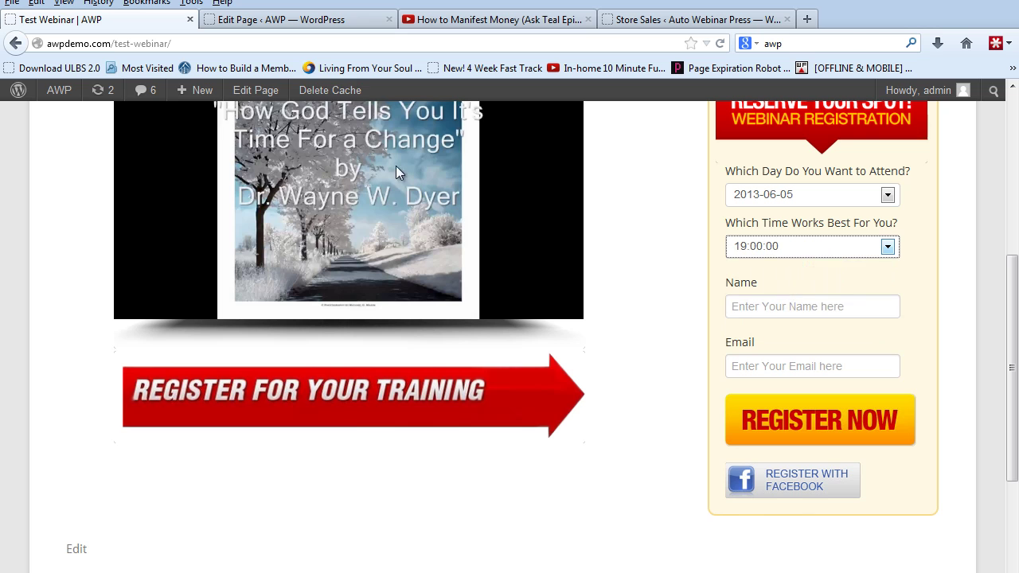
Return to the WordPress admin and view the webinar plugin's FB Login Settings, focusing the Facebook APP ID field
left_click(308, 30)
mouse_move(96, 437)
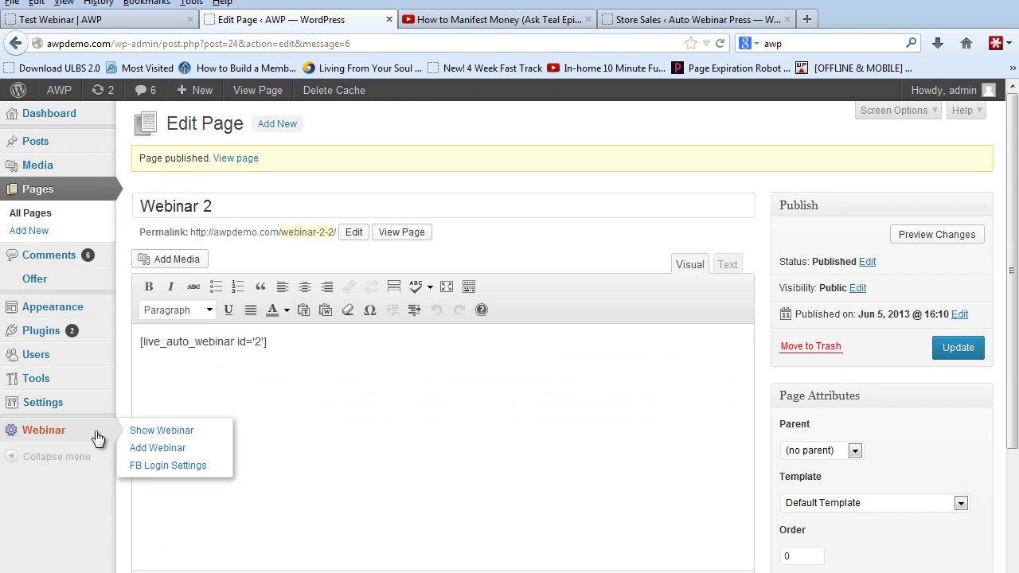
left_click(145, 473)
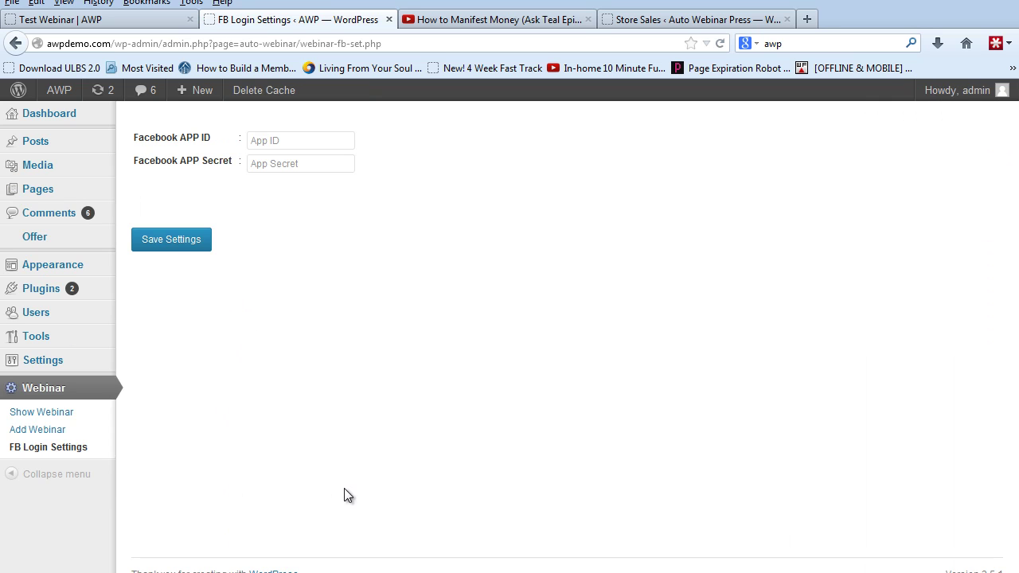
left_click(266, 142)
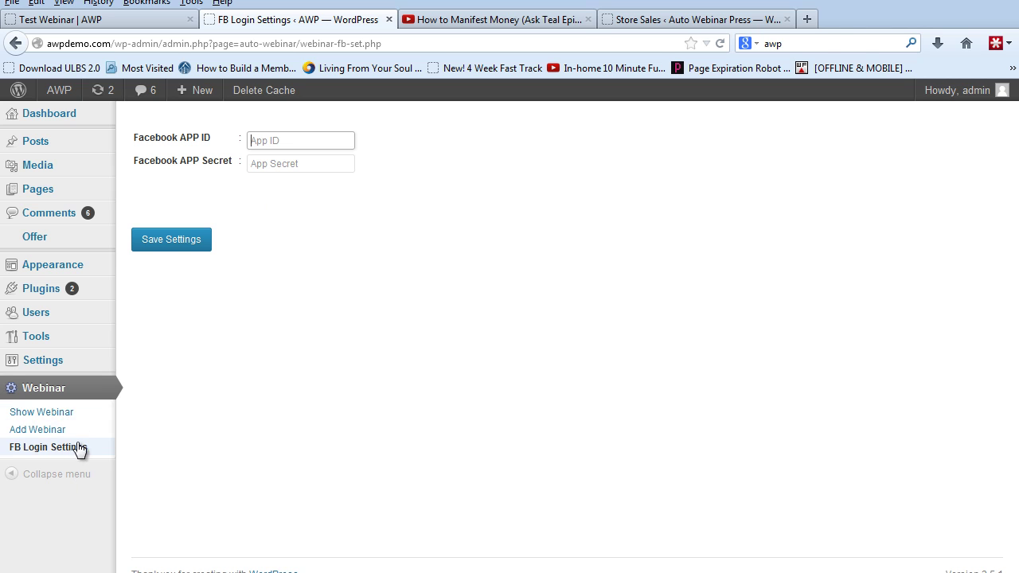
View the editable settings of the webinar "This is a Test Webinar" and return to the Show Webinar list
left_click(92, 420)
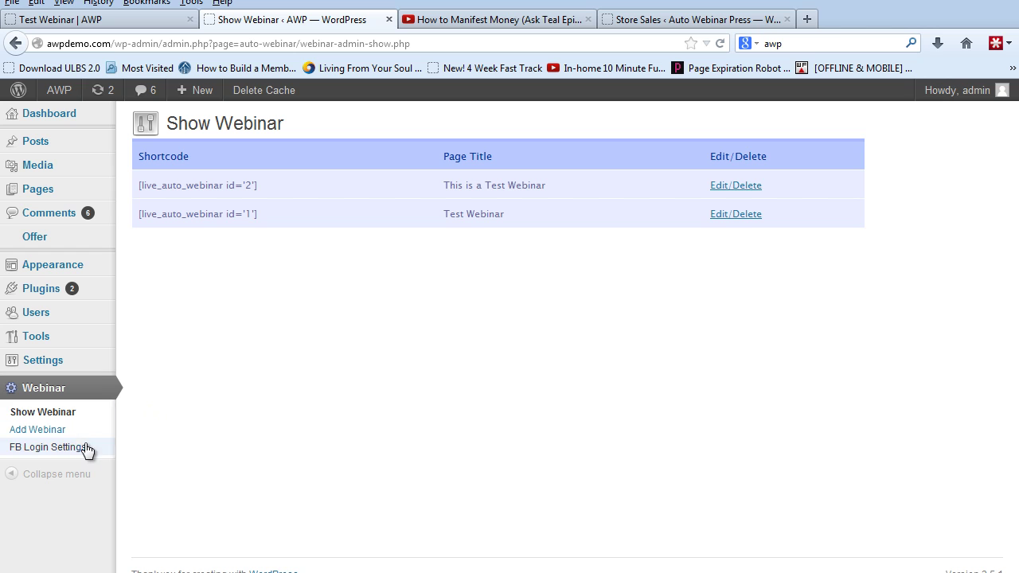
left_click(715, 186)
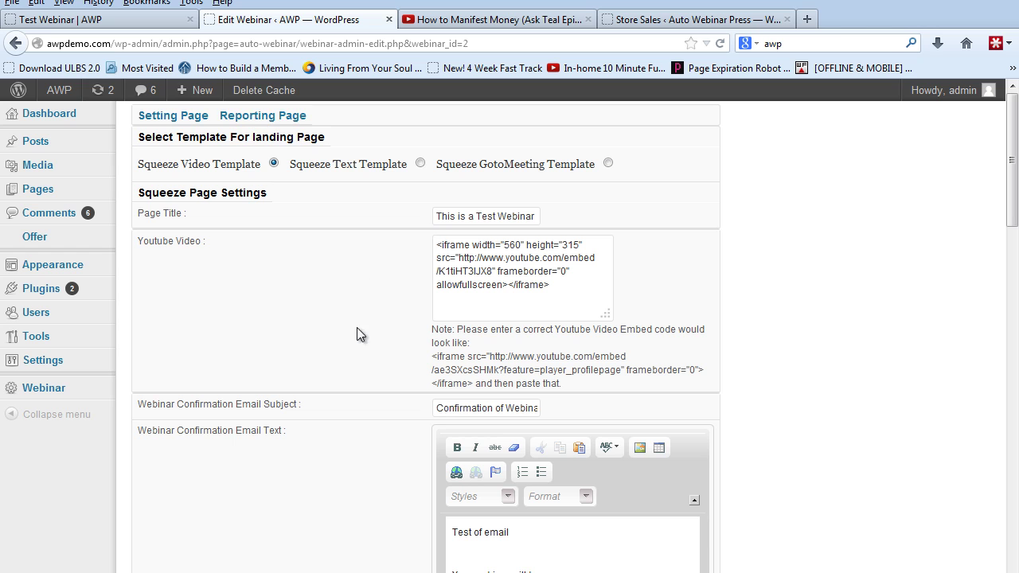
mouse_move(72, 390)
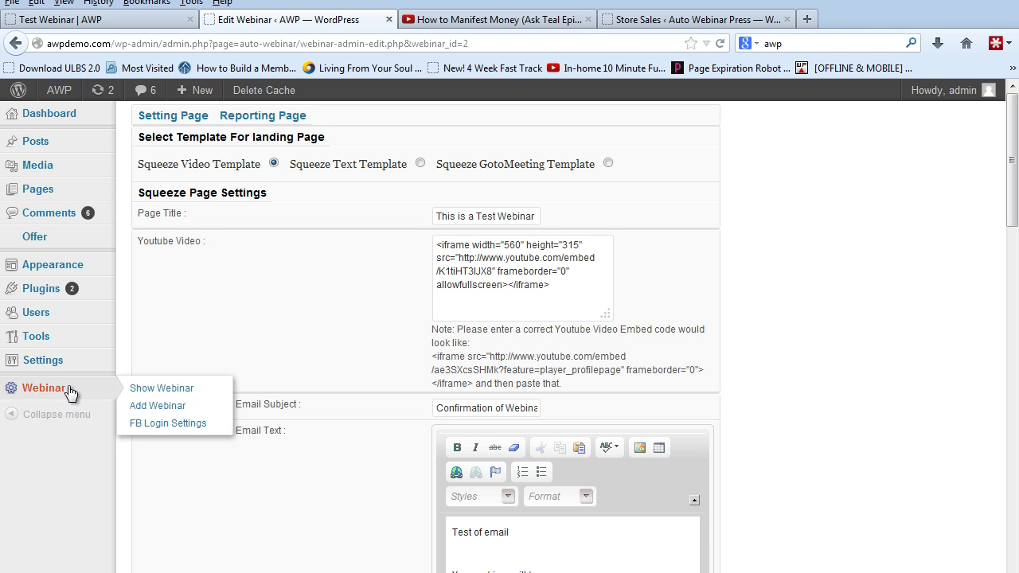
left_click(159, 396)
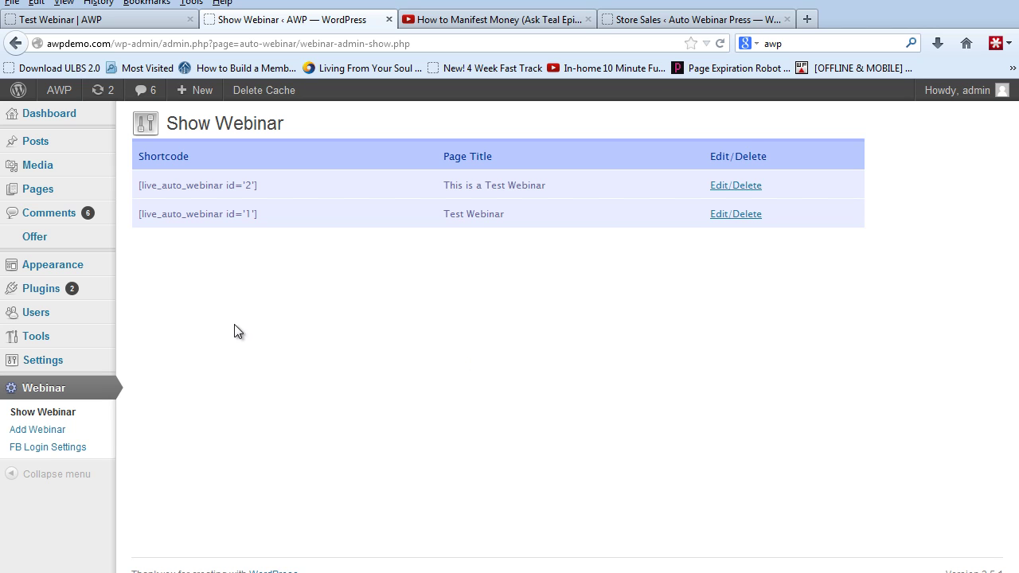
Start a new offer titled "Test Offer 1"
mouse_move(92, 245)
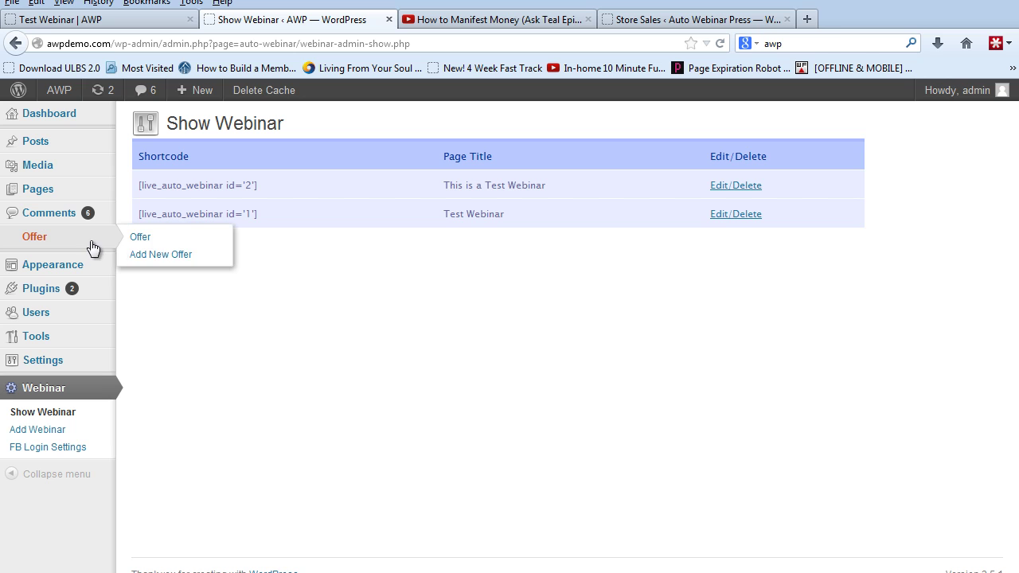
left_click(160, 255)
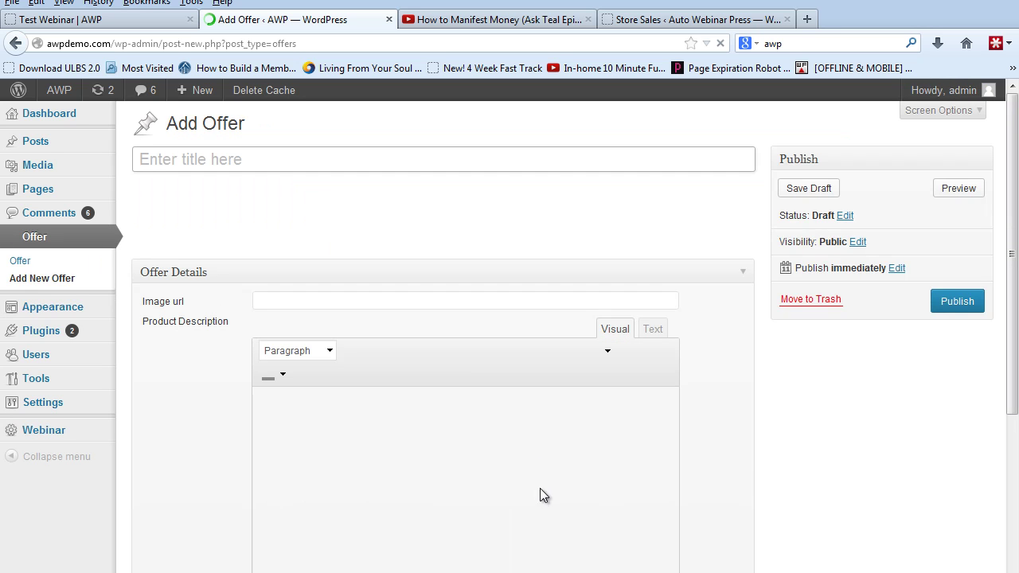
type("Test Offer 1")
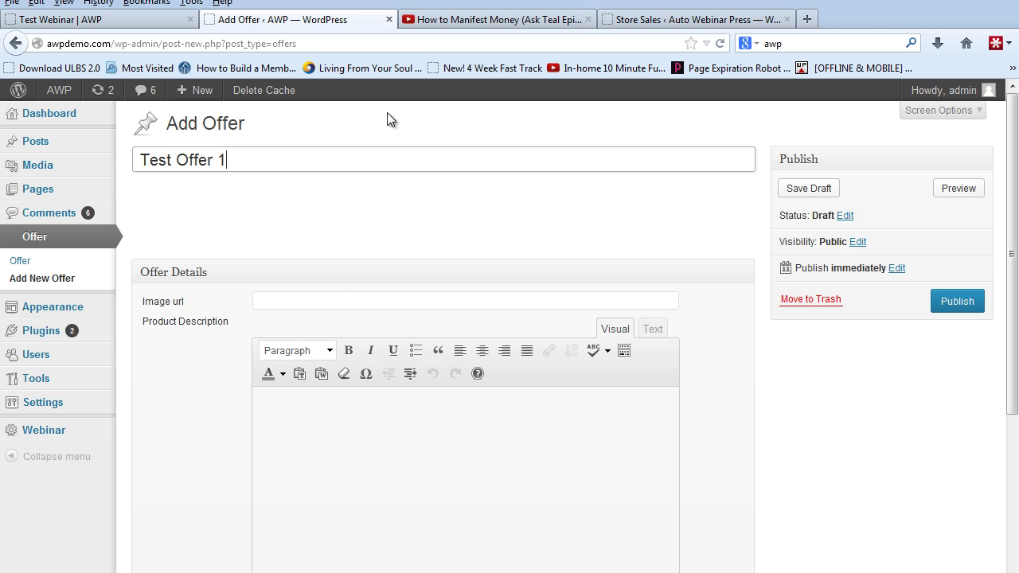
Look through the offer's detail fields: Image url, Product Description, Product Type, Button Text and Button url
left_click(341, 297)
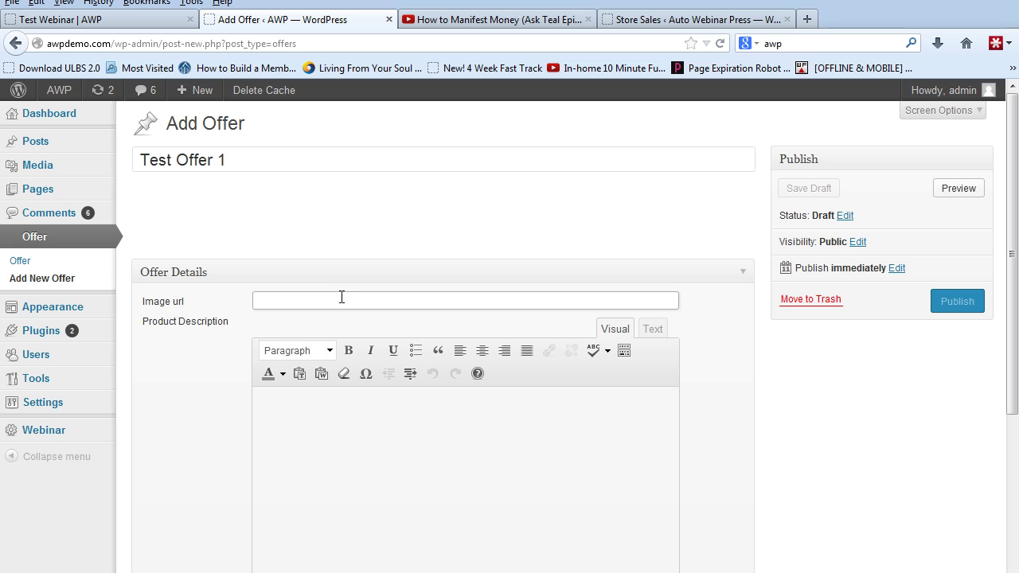
left_click_drag(995, 303, 1018, 458)
left_click(892, 417)
scroll(504, 366, "down", 1)
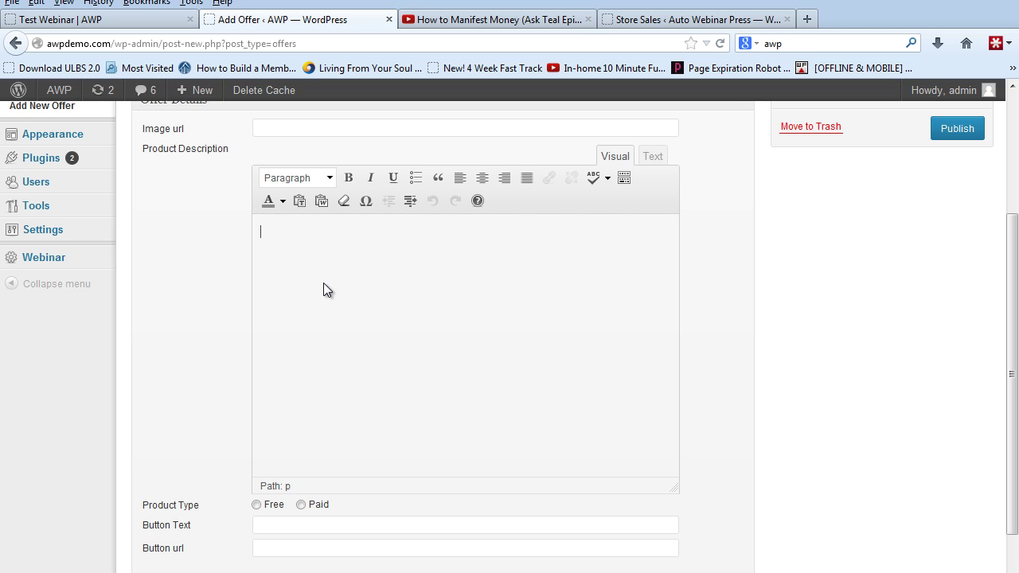
left_click(293, 526)
left_click(288, 549)
scroll(943, 386, "down", 1)
scroll(697, 321, "up", 2)
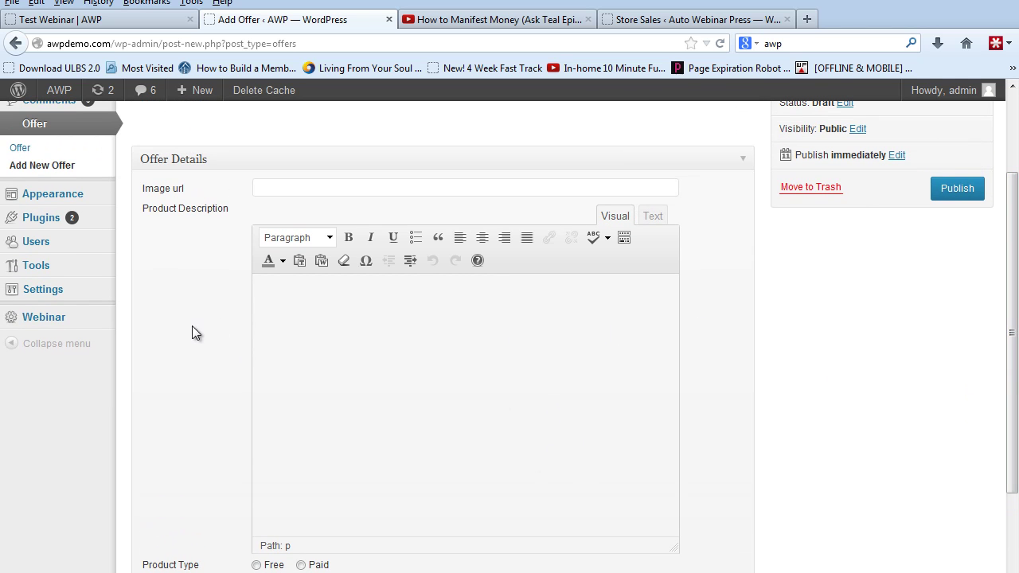
Open a blank Add Webinar form and examine the Special Offer and attendee name fields near its end
mouse_move(93, 321)
left_click(136, 337)
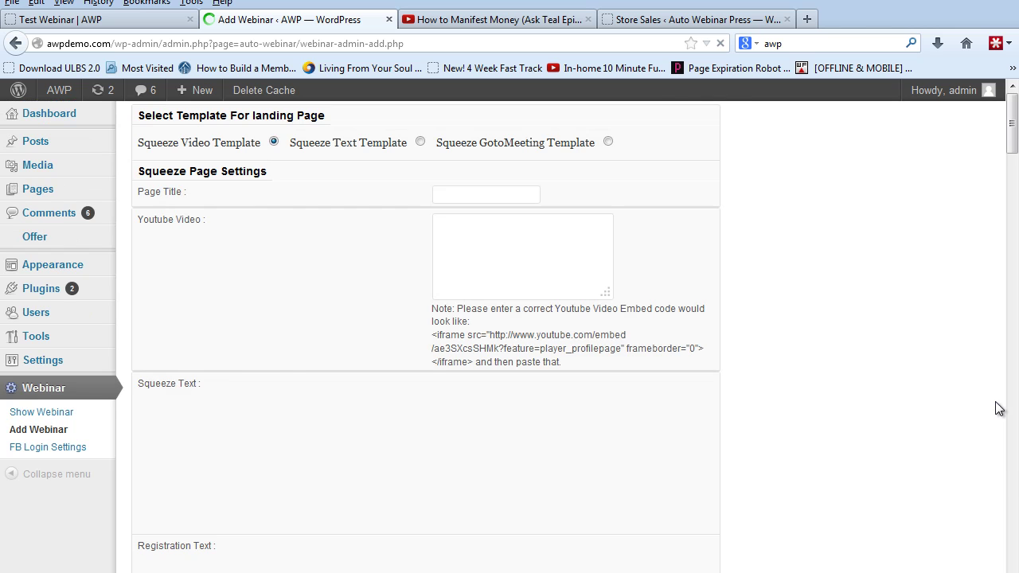
left_click_drag(1013, 115, 1017, 473)
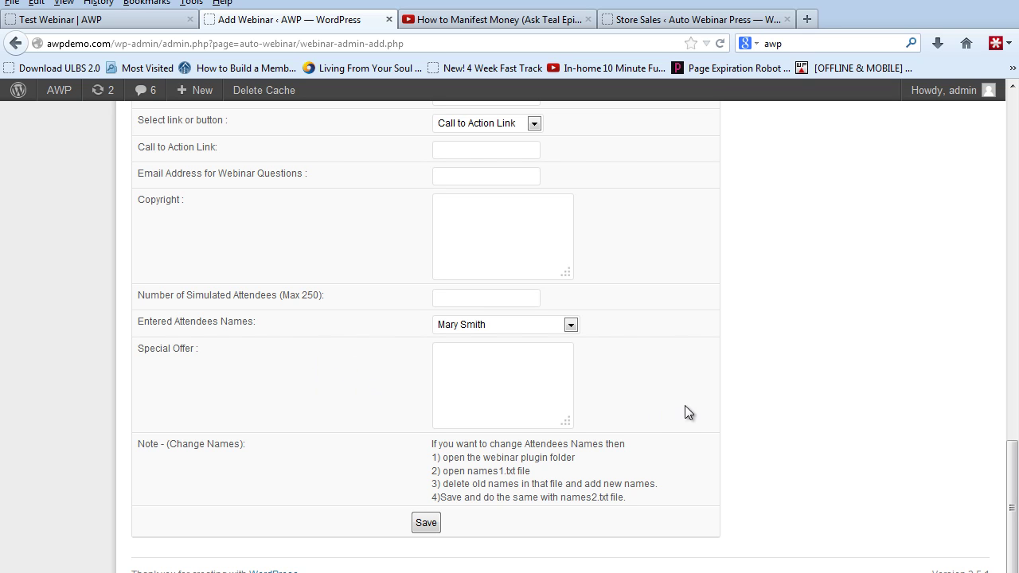
left_click_drag(1017, 539, 1008, 105)
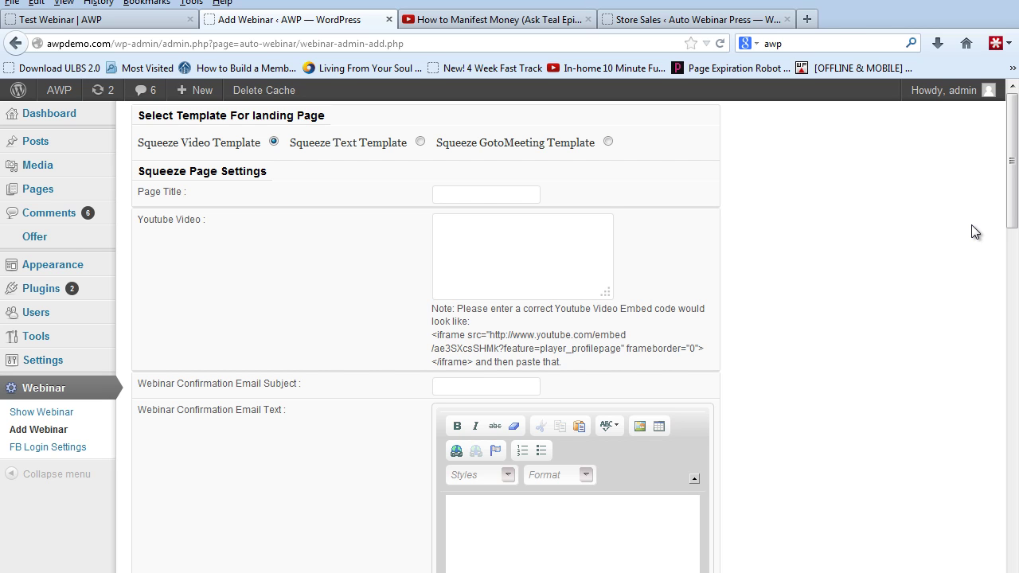
Review all sections of the Add Webinar form, from Squeeze Page Settings and confirmation email through Webinar Page Options to the name-change note
scroll(972, 227, "down", 1)
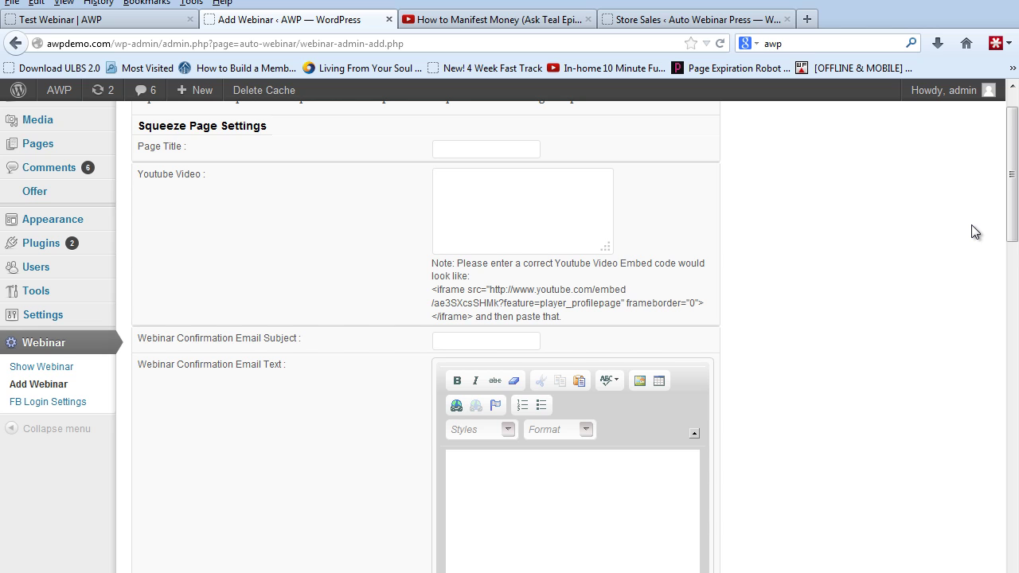
scroll(975, 231, "down", 1)
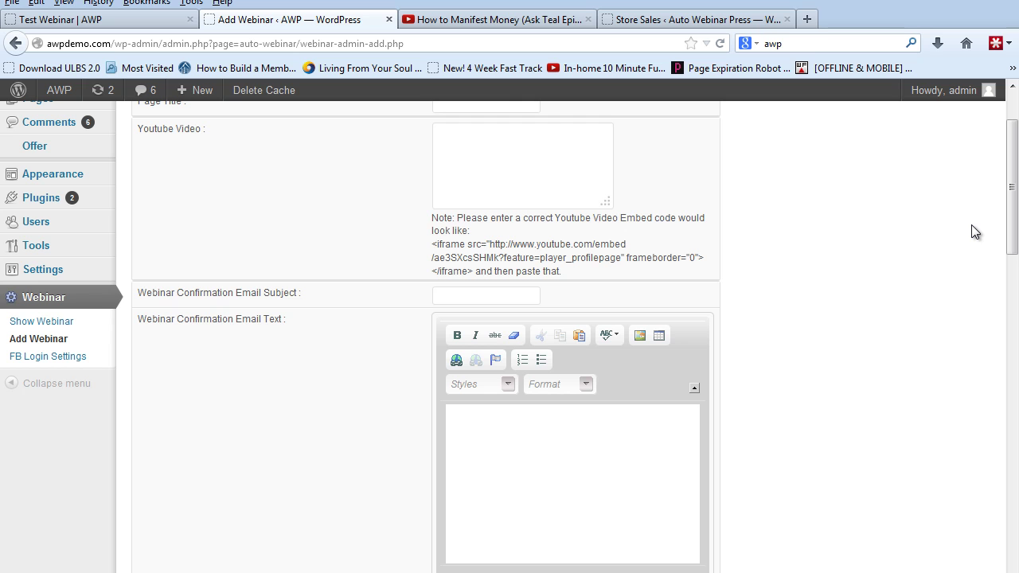
scroll(972, 225, "up", 1)
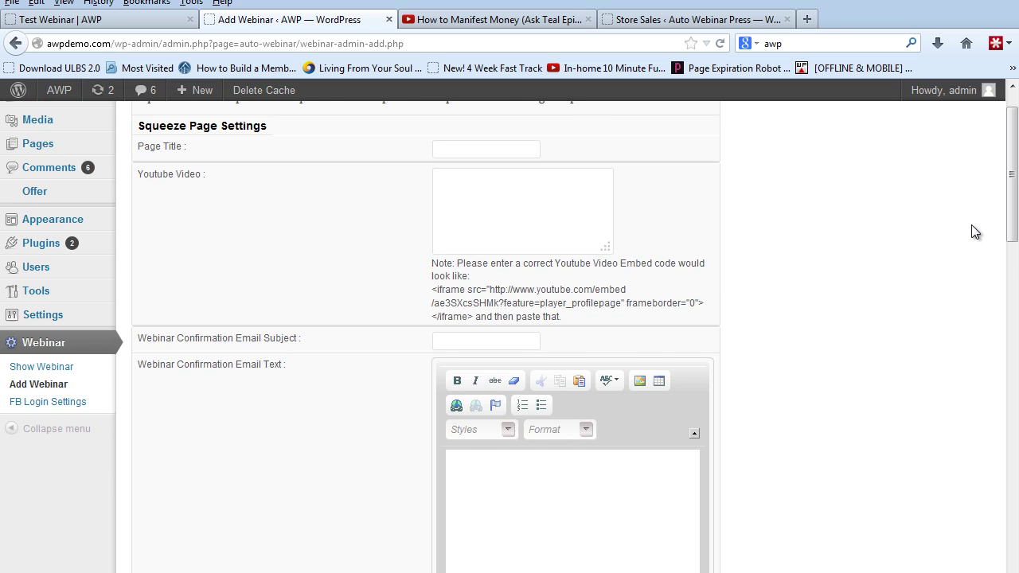
scroll(975, 231, "up", 1)
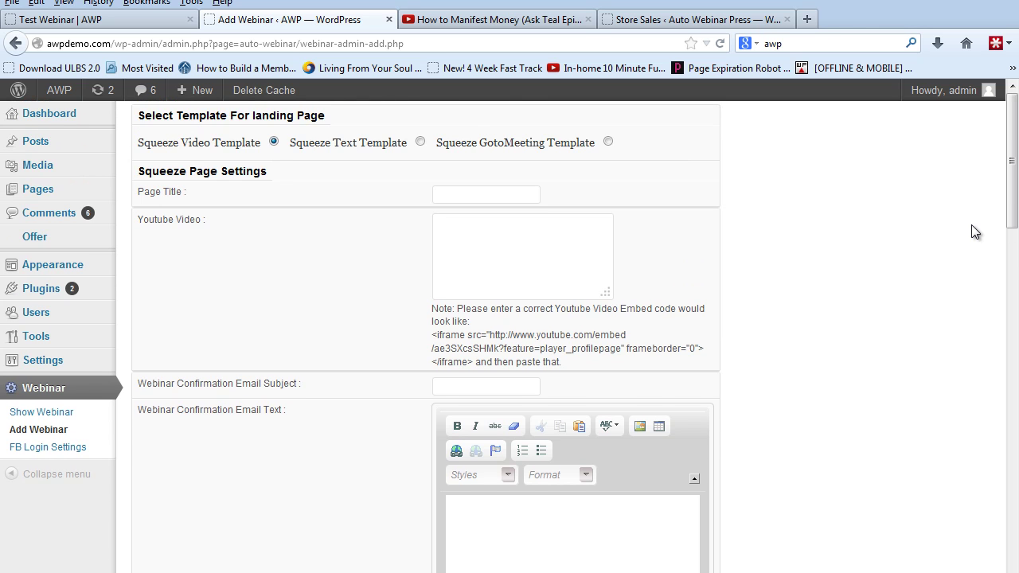
scroll(972, 226, "down", 4)
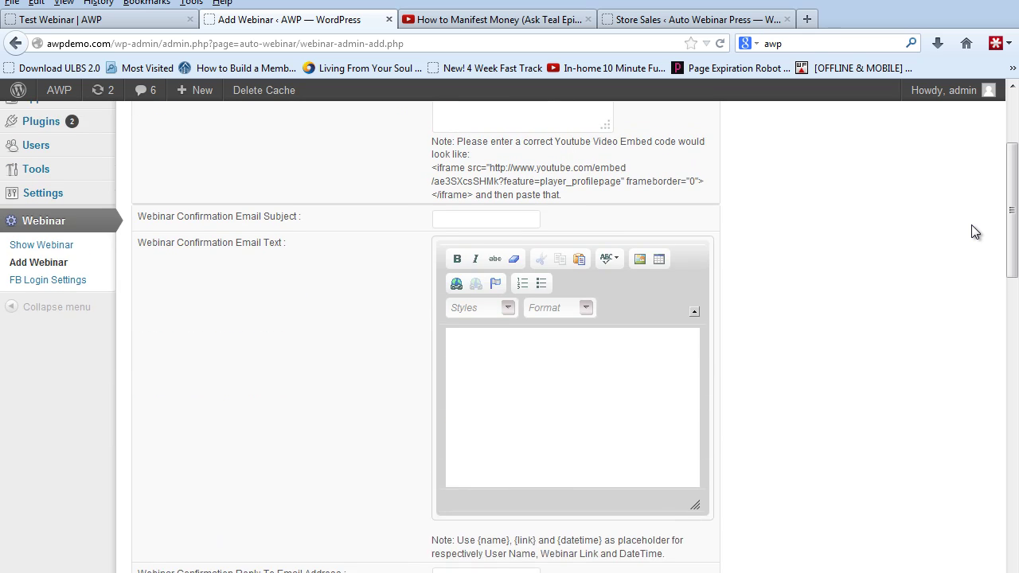
scroll(972, 226, "up", 4)
scroll(972, 226, "down", 9)
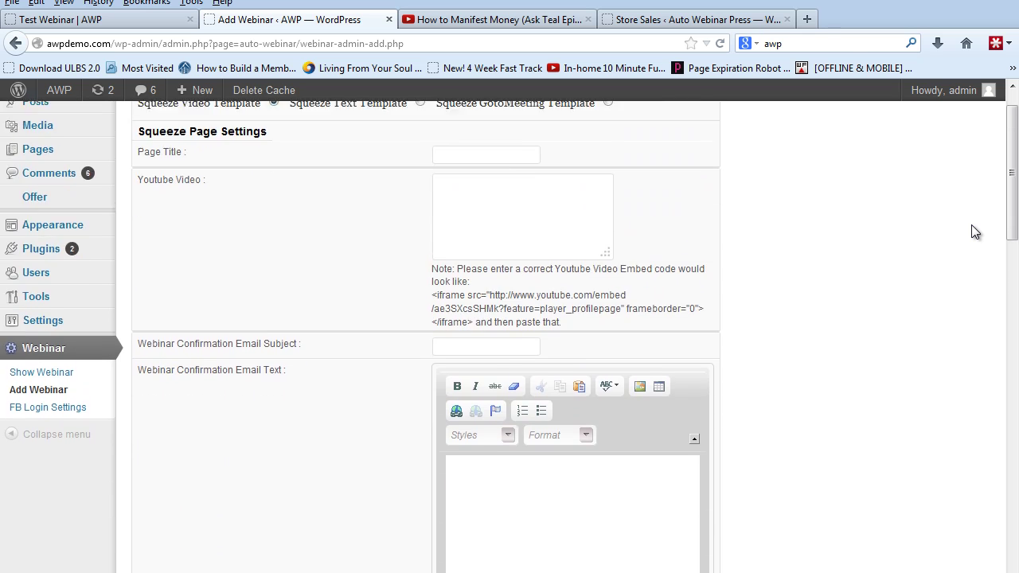
scroll(976, 231, "down", 5)
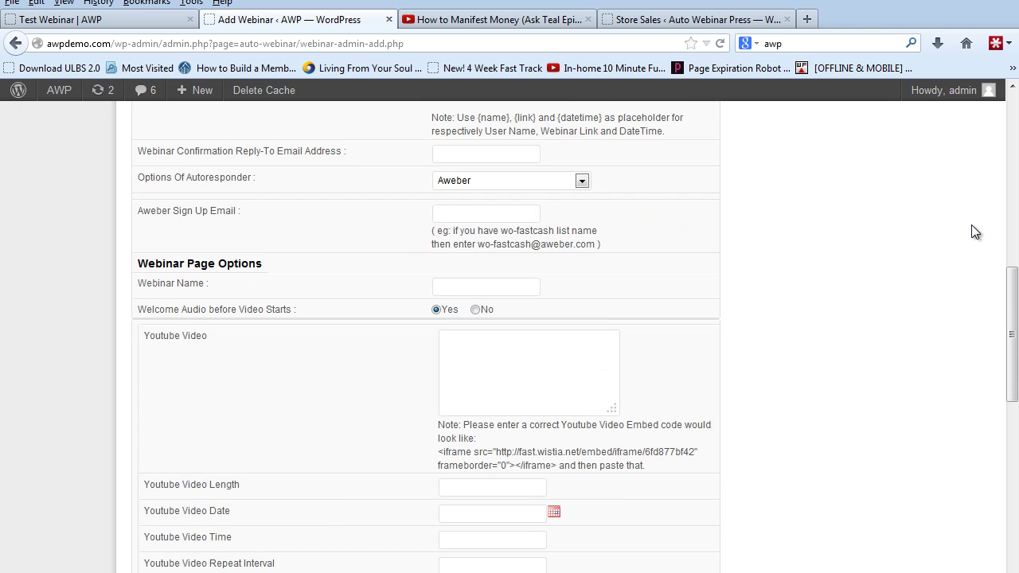
scroll(976, 232, "down", 3)
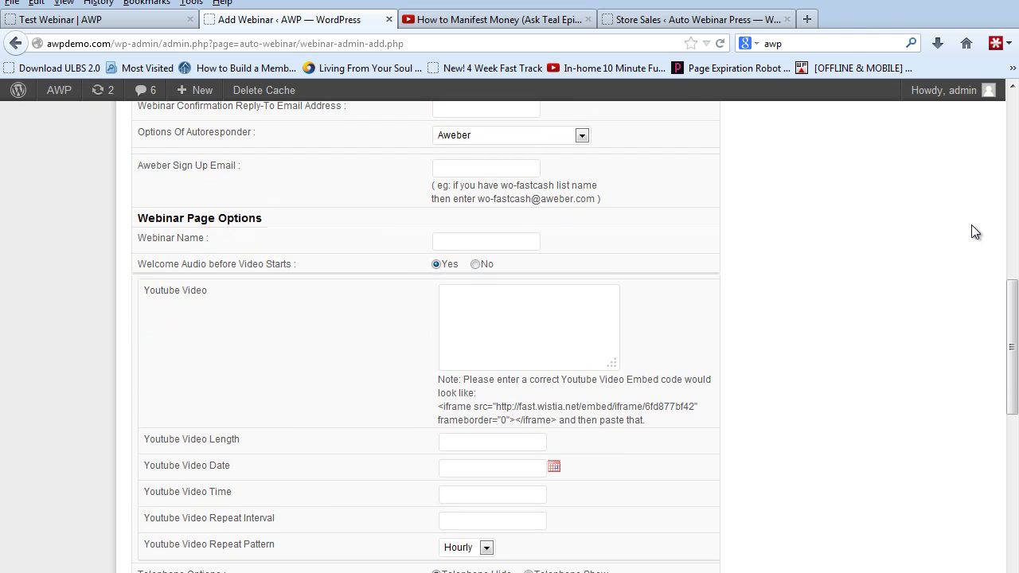
scroll(976, 232, "down", 7)
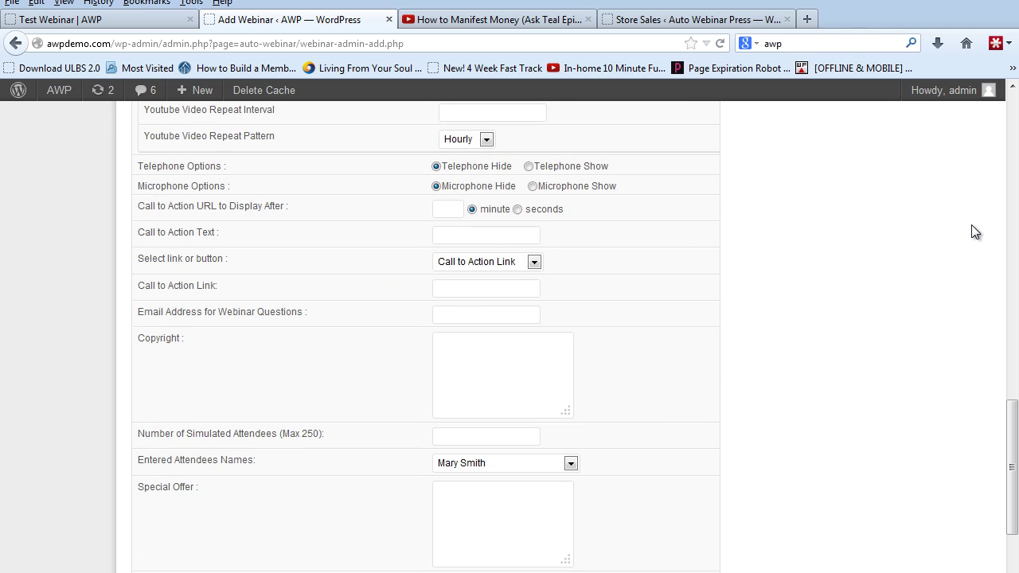
scroll(972, 226, "down", 3)
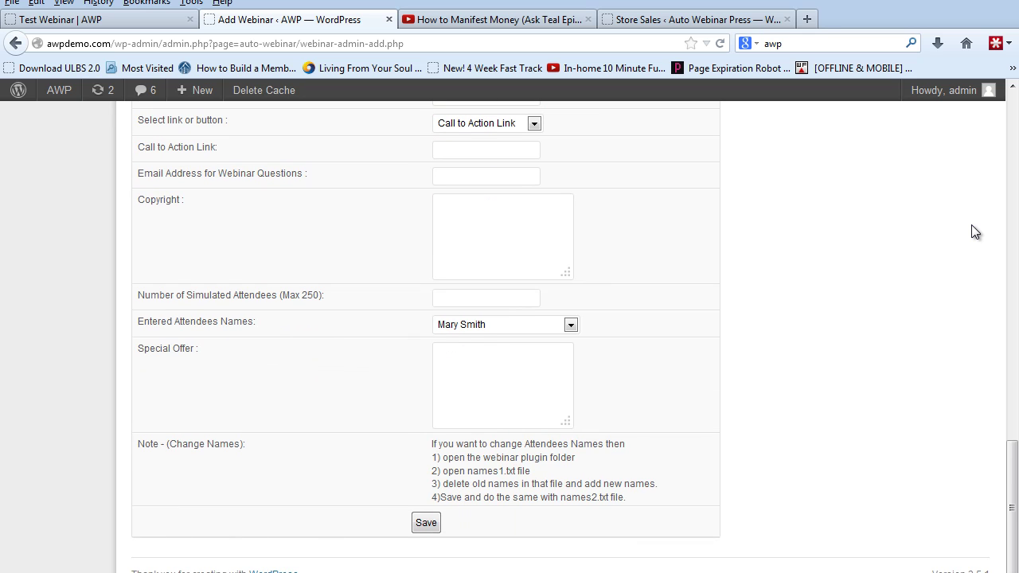
scroll(971, 225, "up", 20)
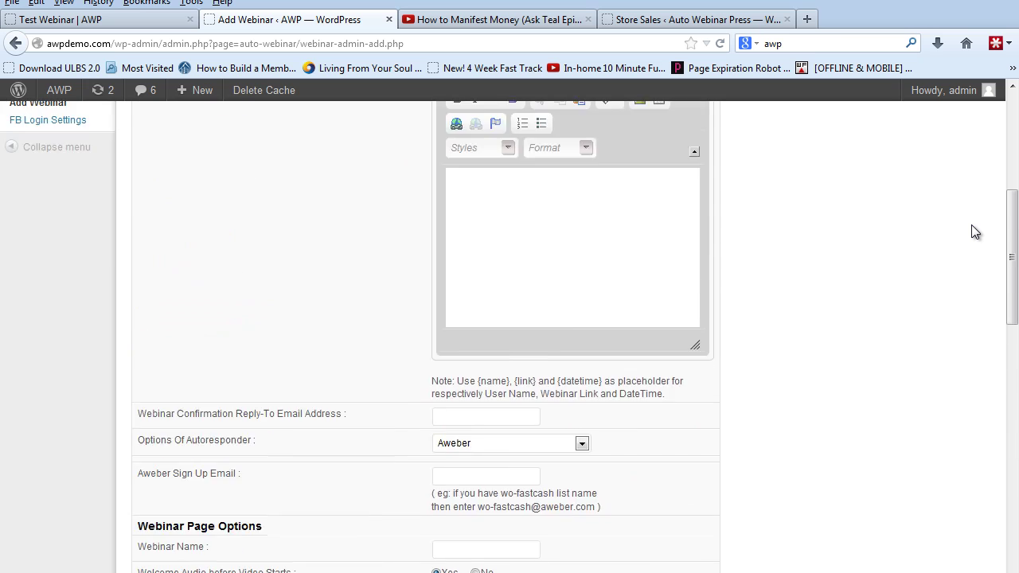